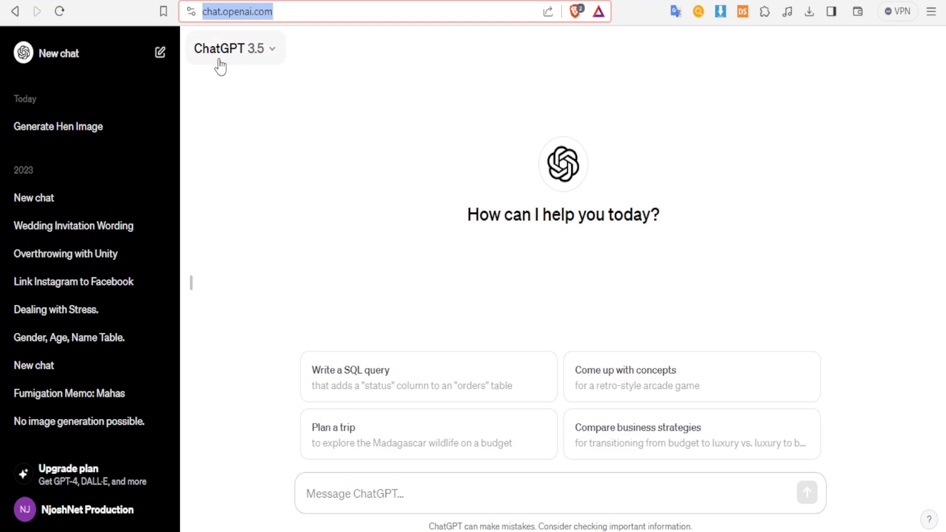
Check ChatGPT's model list, where GPT-4 needs an upgrade, and stay on GPT-3.5
{"action": "left_click", "coordinate": [274, 54]}
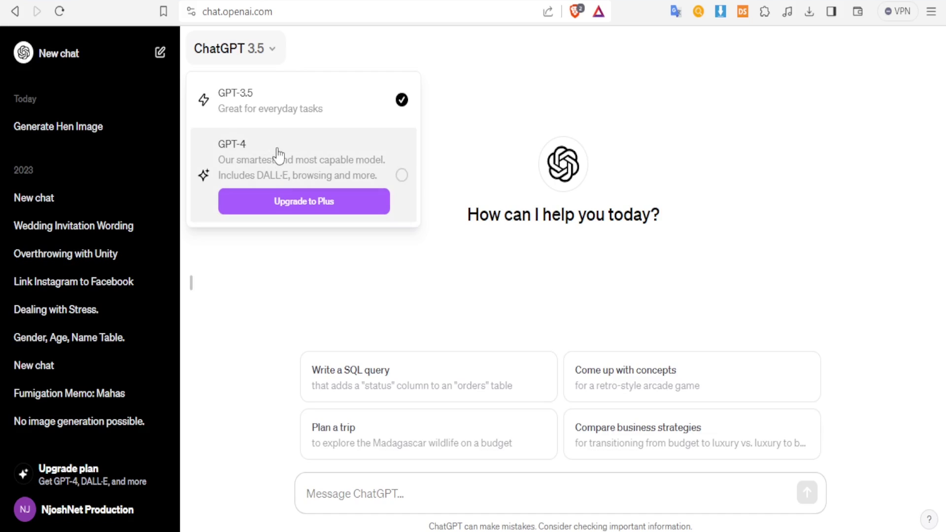
{"action": "left_click", "coordinate": [354, 494]}
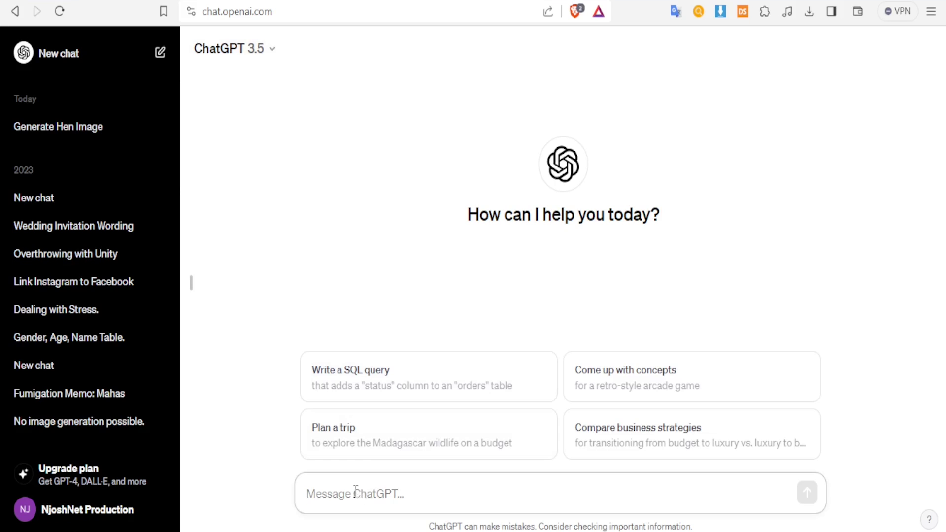
Ask GPT-3.5 to 'generate an image of an egg' and highlight its refusal
{"action": "type", "text": "genera"}
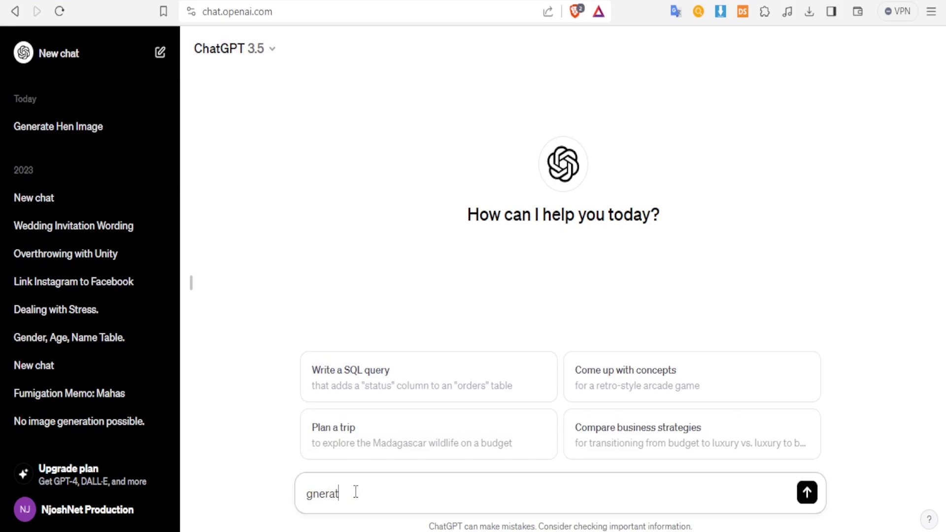
{"action": "type", "text": "te an image of"}
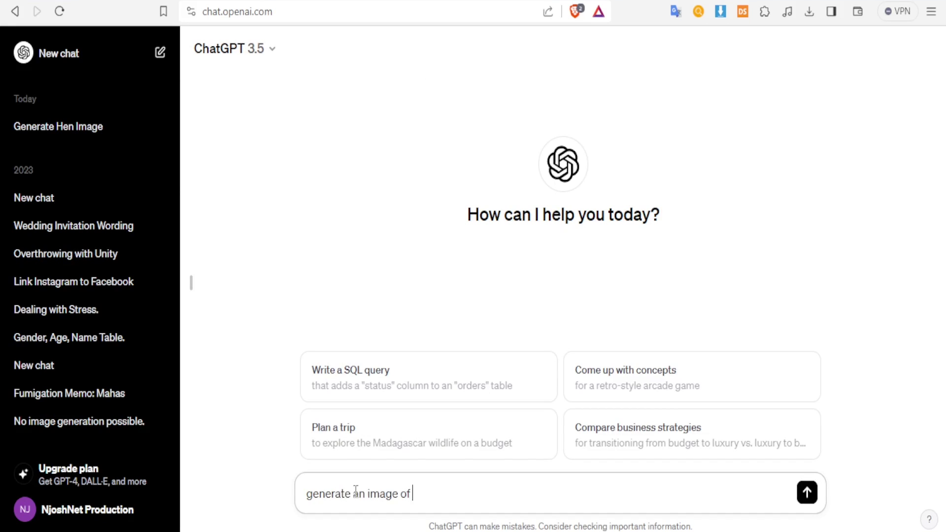
{"action": "type", "text": " a n egg"}
{"action": "left_click", "coordinate": [807, 492]}
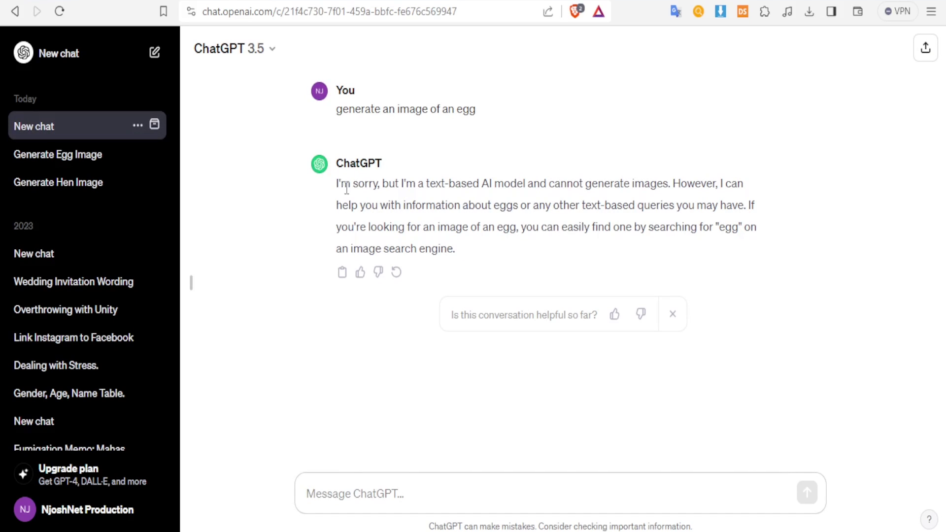
{"action": "mouse_move", "coordinate": [342, 188]}
{"action": "left_mouse_down"}
{"action": "mouse_move", "coordinate": [542, 187]}
{"action": "mouse_move", "coordinate": [636, 205]}
{"action": "mouse_move", "coordinate": [652, 182]}
{"action": "mouse_move", "coordinate": [669, 180]}
{"action": "left_mouse_up"}
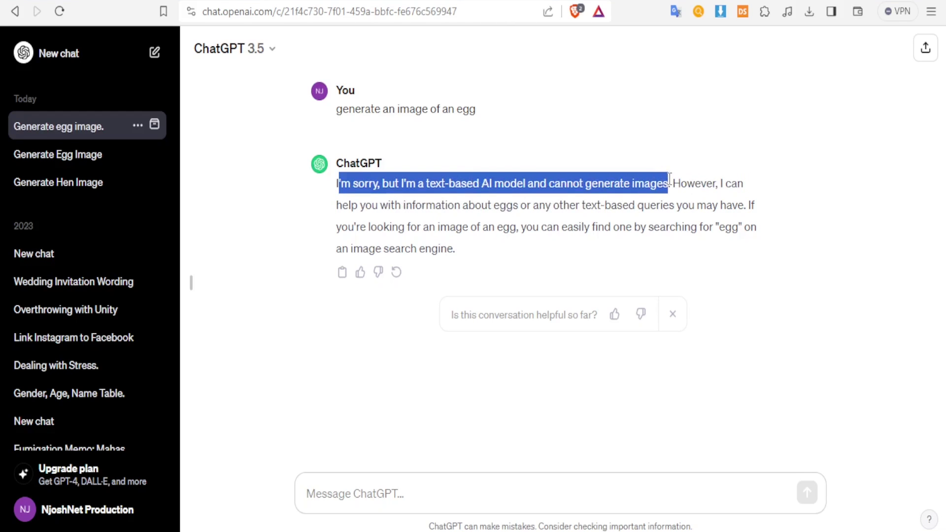
{"action": "left_click", "coordinate": [272, 62]}
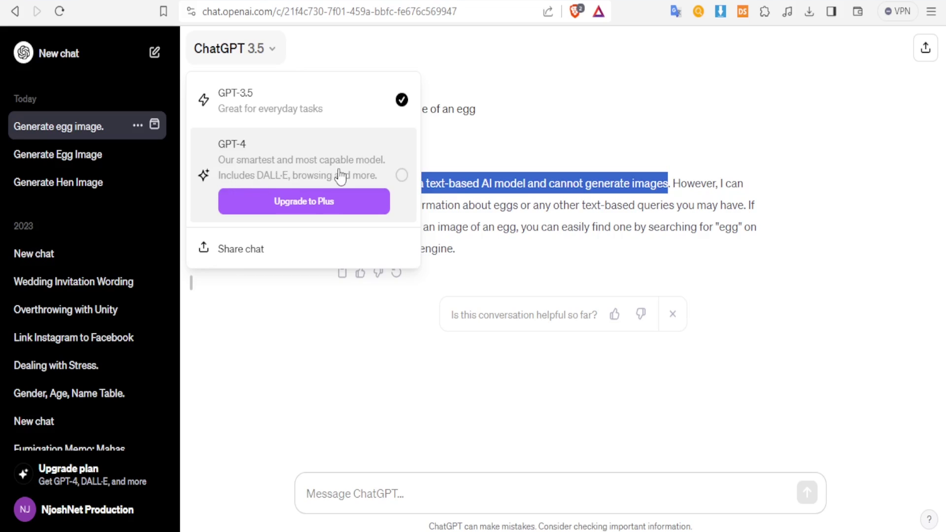
View the Plus plan offer ($20/month for GPT-4 and DALL-E), then dismiss it
{"action": "left_click", "coordinate": [307, 203]}
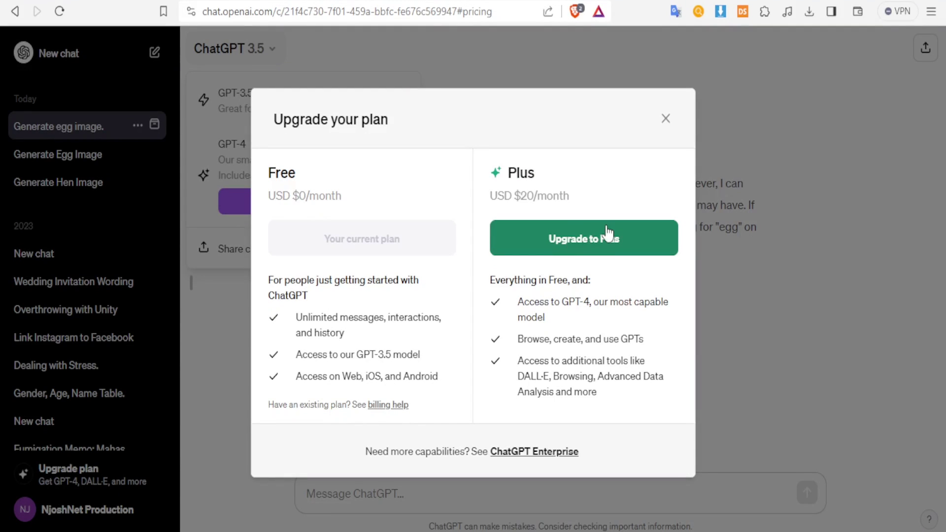
{"action": "left_click", "coordinate": [666, 120]}
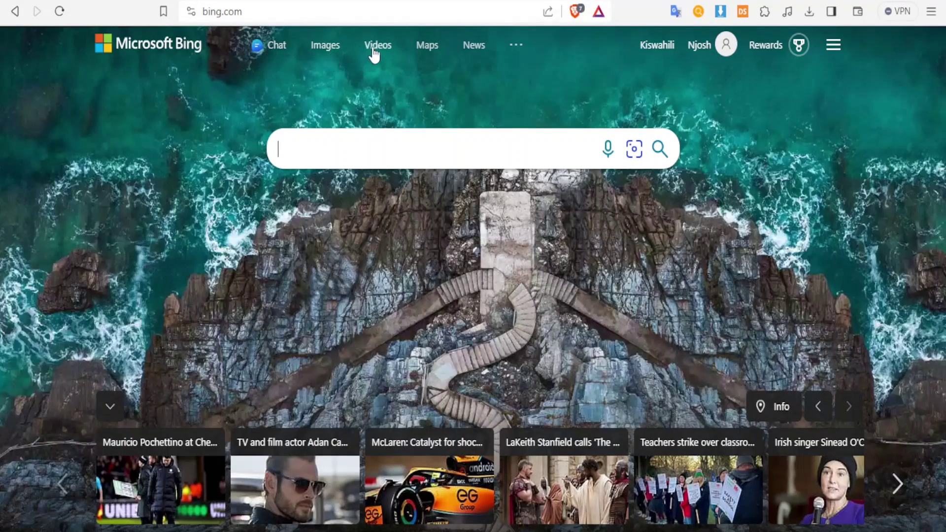
Go from the Bing homepage to the Copilot chat page and scroll through it
{"action": "left_click", "coordinate": [277, 50]}
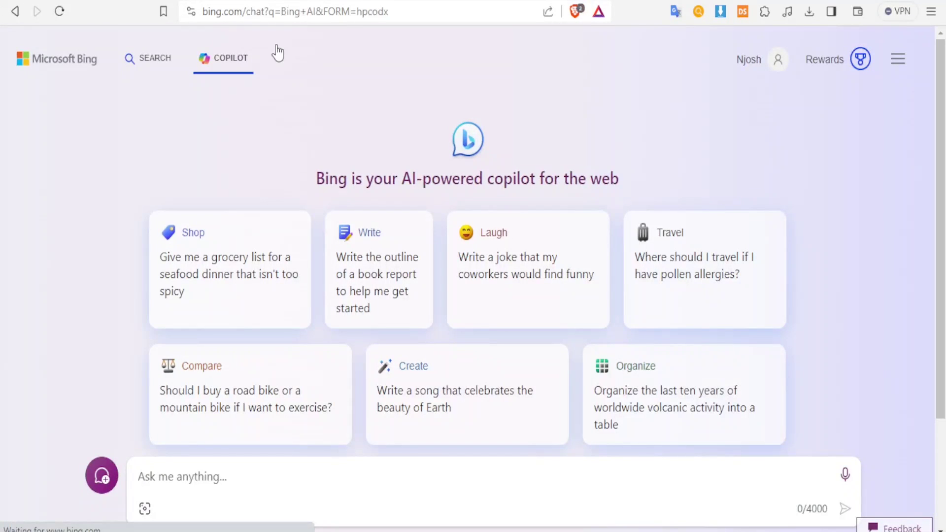
{"action": "mouse_move", "coordinate": [316, 178]}
{"action": "left_mouse_down"}
{"action": "mouse_move", "coordinate": [594, 172]}
{"action": "mouse_move", "coordinate": [622, 181]}
{"action": "left_mouse_up"}
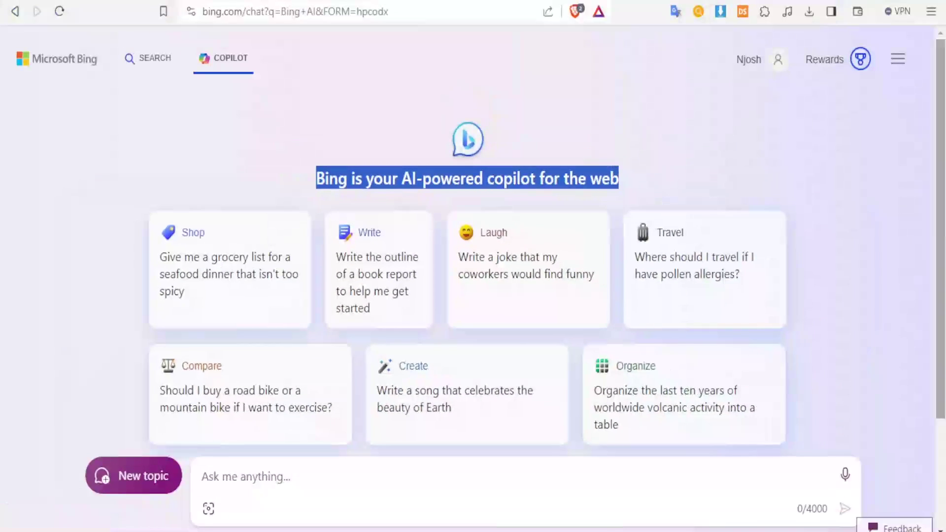
{"action": "scroll", "coordinate": [942, 140], "scroll_direction": "down", "scroll_amount": 2}
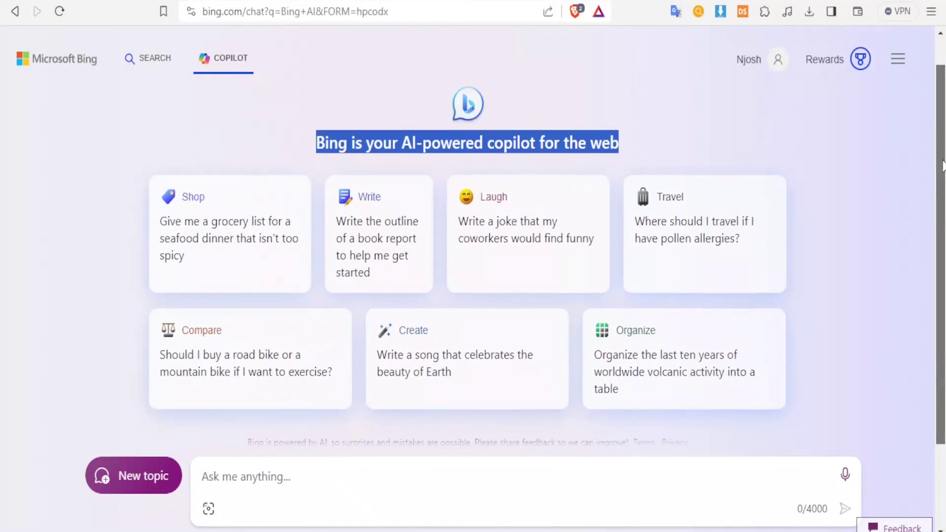
{"action": "scroll", "coordinate": [943, 139], "scroll_direction": "up", "scroll_amount": 2}
{"action": "scroll", "coordinate": [942, 139], "scroll_direction": "down", "scroll_amount": 2}
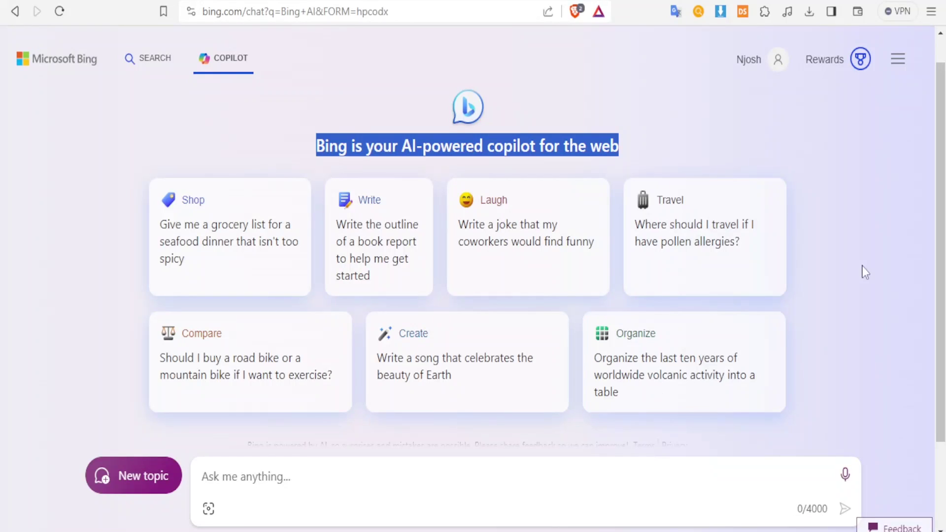
{"action": "left_click_drag", "start_coordinate": [942, 246], "coordinate": [943, 364]}
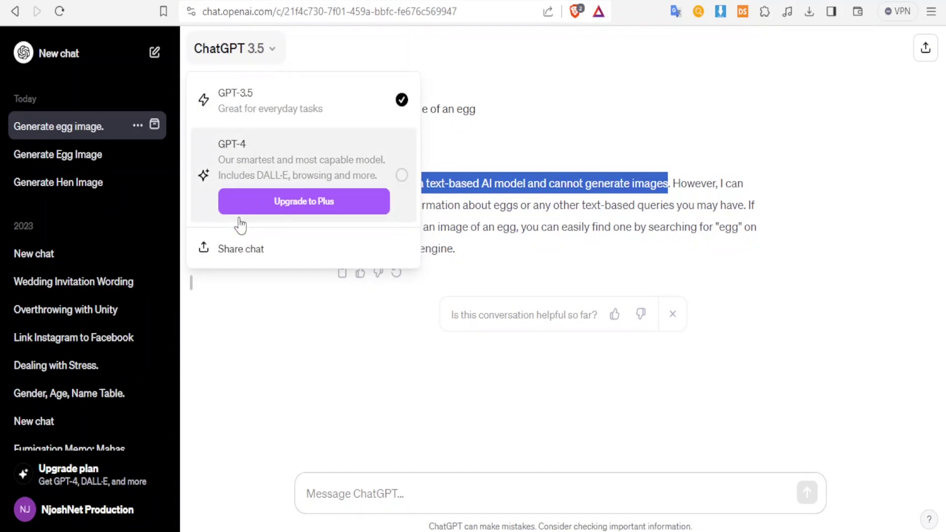
Ask ChatGPT for a text-to-image prompt of an ancient Roman soldier, fixing 'rroman'
{"action": "left_click", "coordinate": [341, 353]}
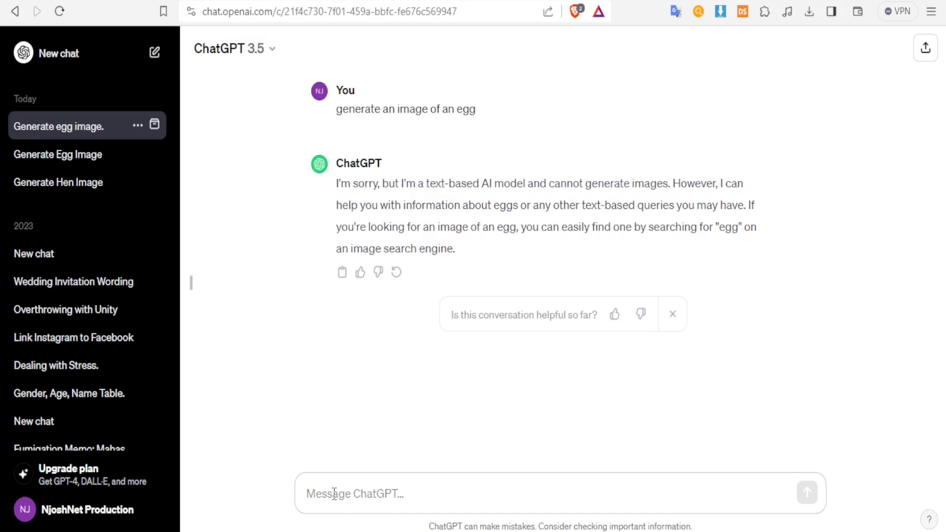
{"action": "type", "text": "ge"}
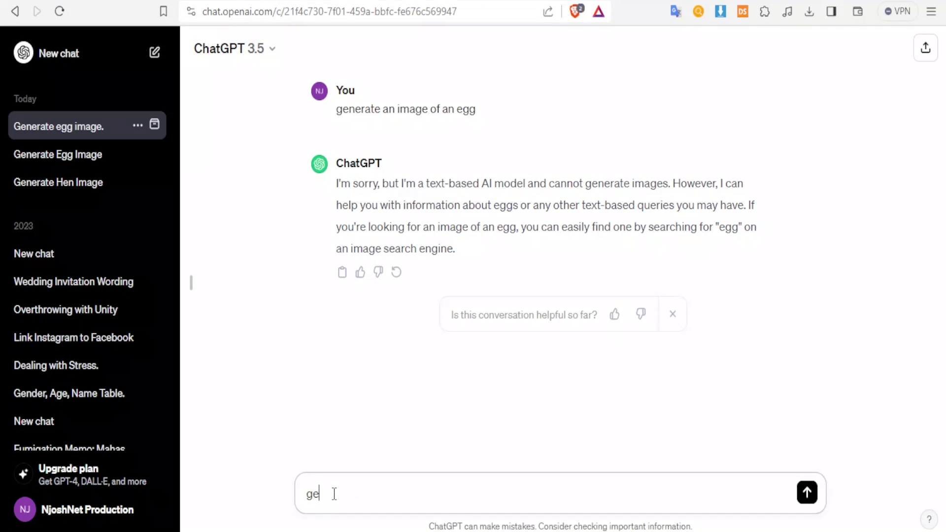
{"action": "type", "text": "nerate a prompt for "}
{"action": "type", "text": "tet ti"}
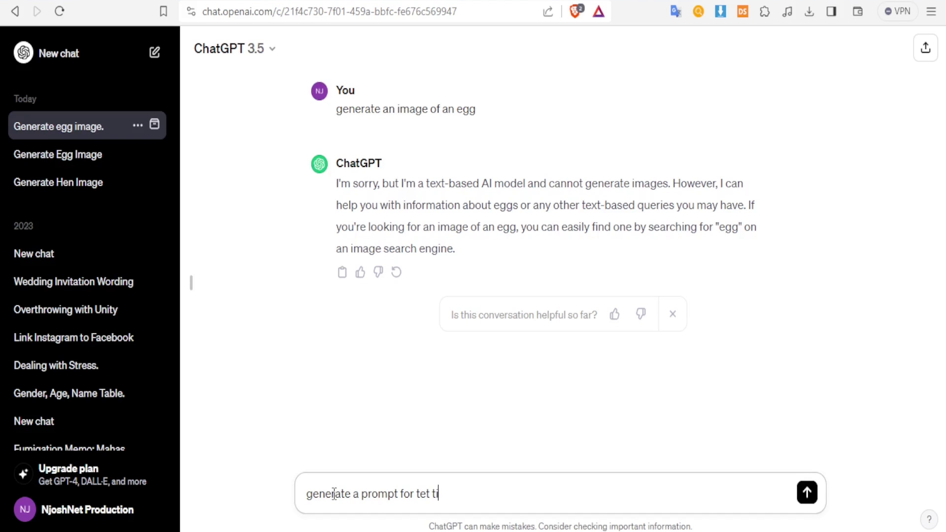
{"action": "key", "text": "BackSpace"}
{"action": "type", "text": "o image A"}
{"action": "type", "text": "tha"}
{"action": "type", "text": "t will give us an "}
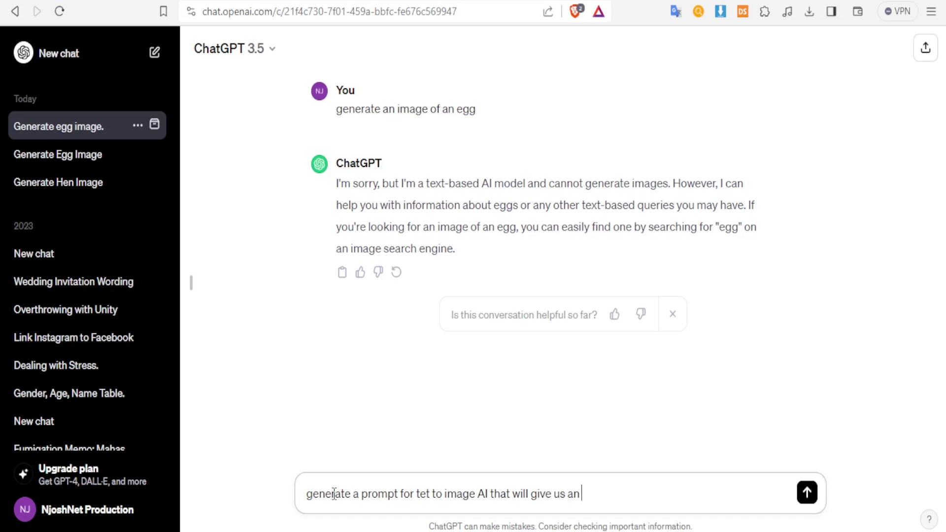
{"action": "type", "text": "ancient rroman soldier in"}
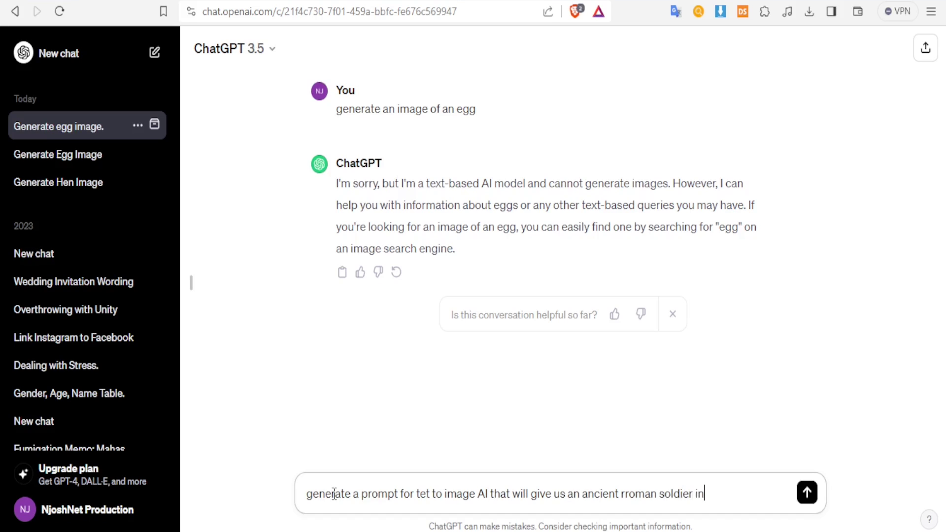
{"action": "type", "text": " full war gear"}
{"action": "left_click", "coordinate": [620, 493]}
{"action": "key", "text": "Delete"}
{"action": "key", "text": "Delete"}
{"action": "type", "text": "R"}
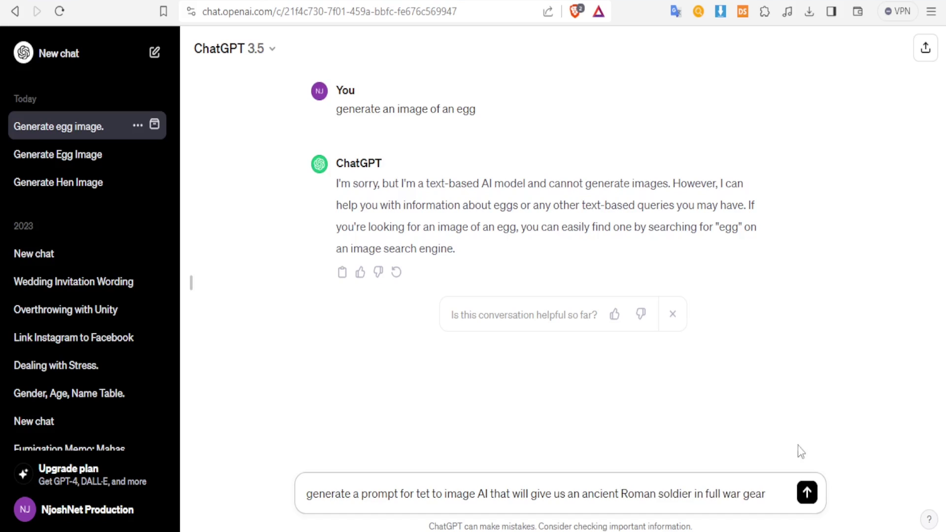
{"action": "left_click", "coordinate": [807, 494]}
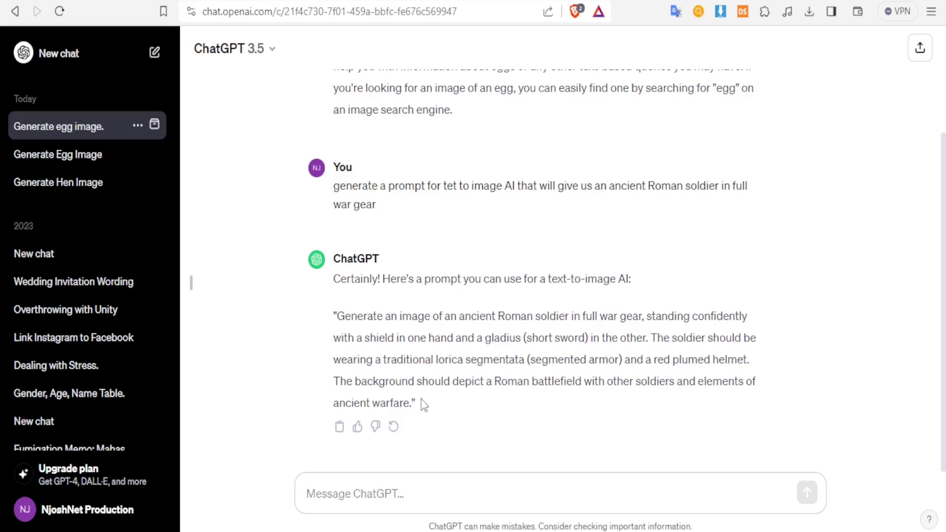
Copy ChatGPT's suggested Roman soldier prompt and switch to the Bing Copilot tab
{"action": "mouse_move", "coordinate": [420, 405]}
{"action": "left_mouse_down"}
{"action": "mouse_move", "coordinate": [357, 324]}
{"action": "mouse_move", "coordinate": [336, 319]}
{"action": "left_mouse_up"}
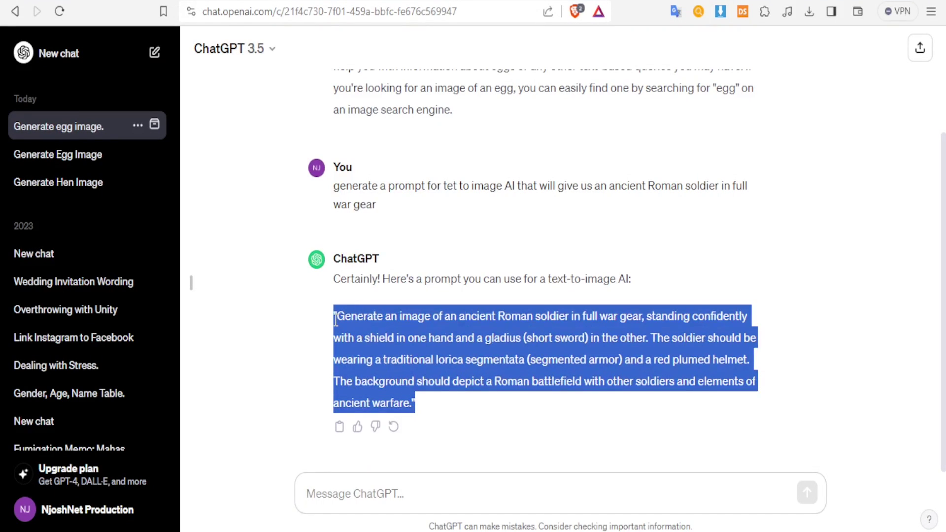
{"action": "right_click", "coordinate": [336, 320]}
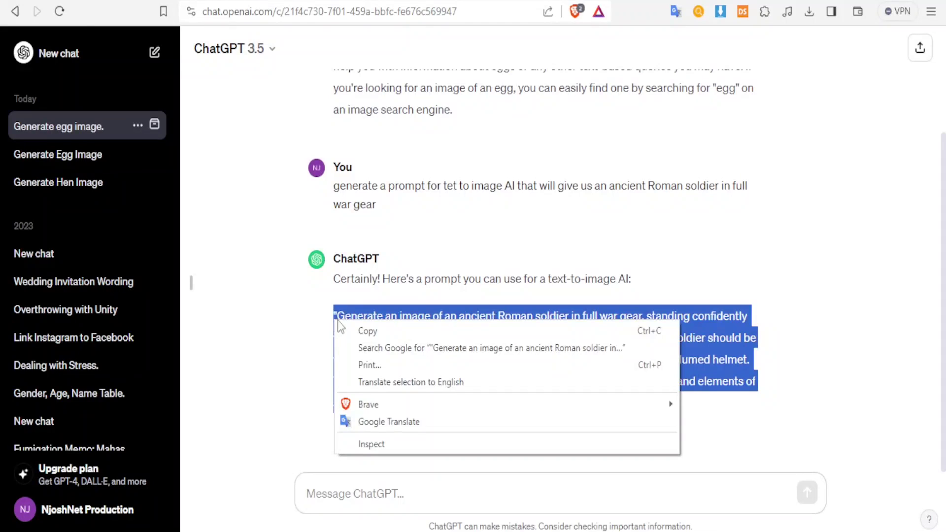
{"action": "left_click", "coordinate": [364, 329]}
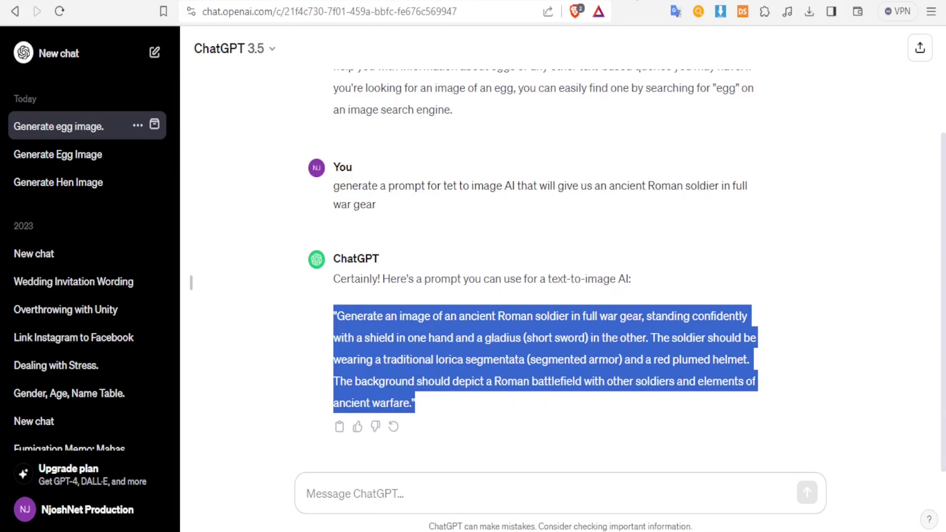
{"action": "key", "text": "ctrl+Tab"}
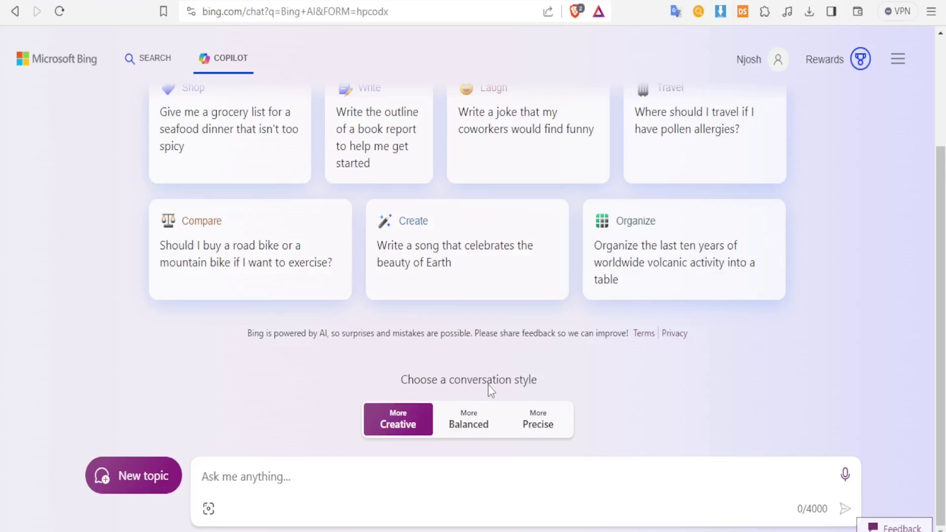
{"action": "left_click", "coordinate": [461, 425]}
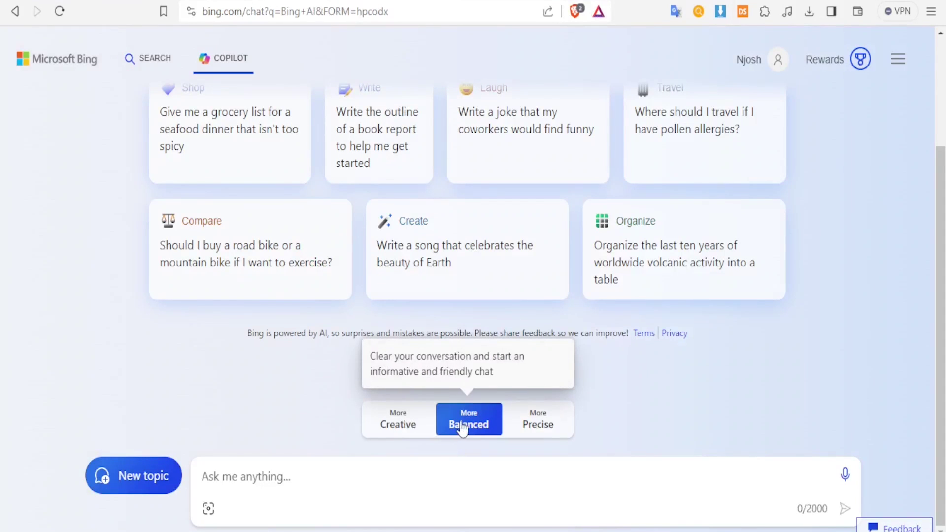
{"action": "left_click", "coordinate": [540, 427]}
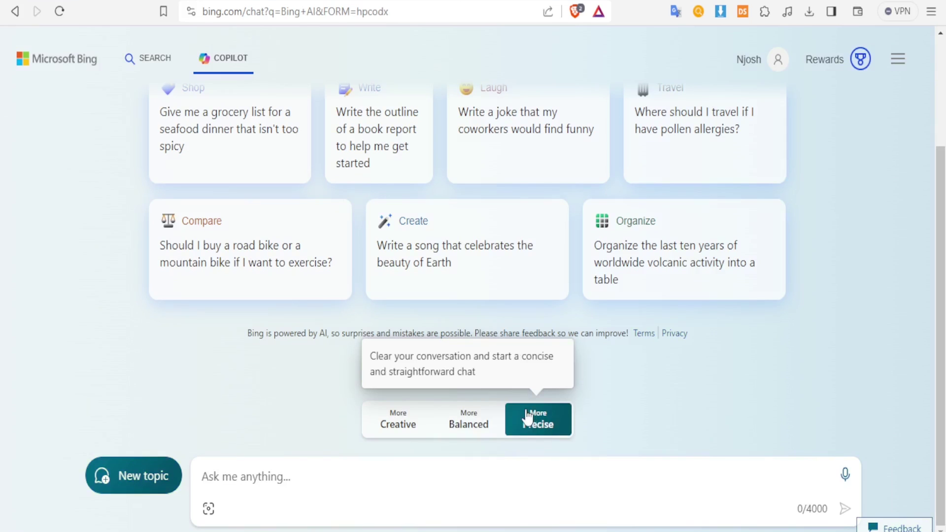
{"action": "left_click", "coordinate": [481, 423]}
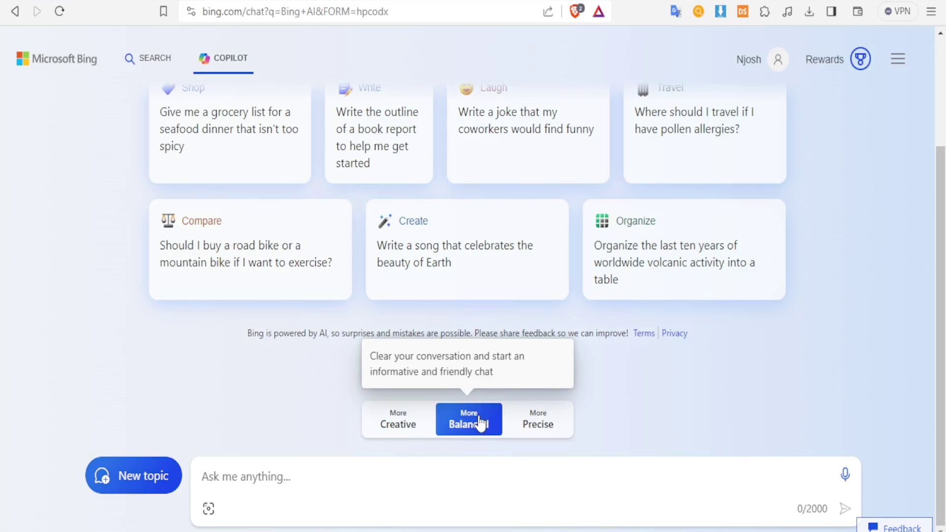
{"action": "left_click", "coordinate": [405, 425]}
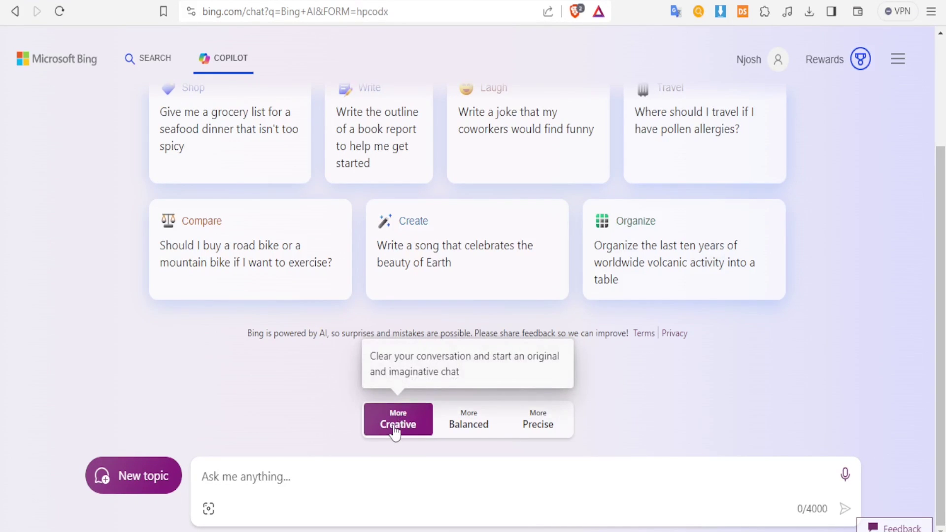
Paste the Roman soldier prompt into Copilot's message box and submit it
{"action": "left_click", "coordinate": [258, 481]}
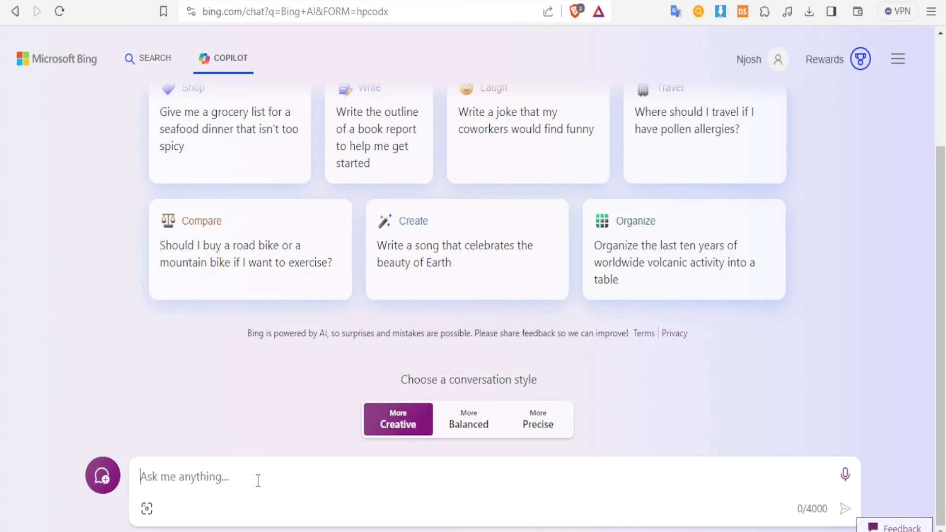
{"action": "right_click", "coordinate": [256, 481]}
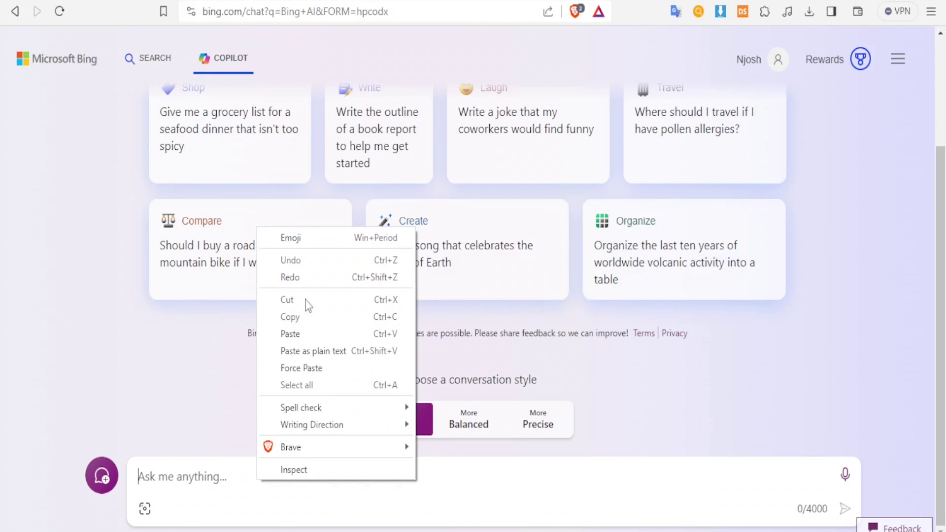
{"action": "left_click", "coordinate": [298, 333]}
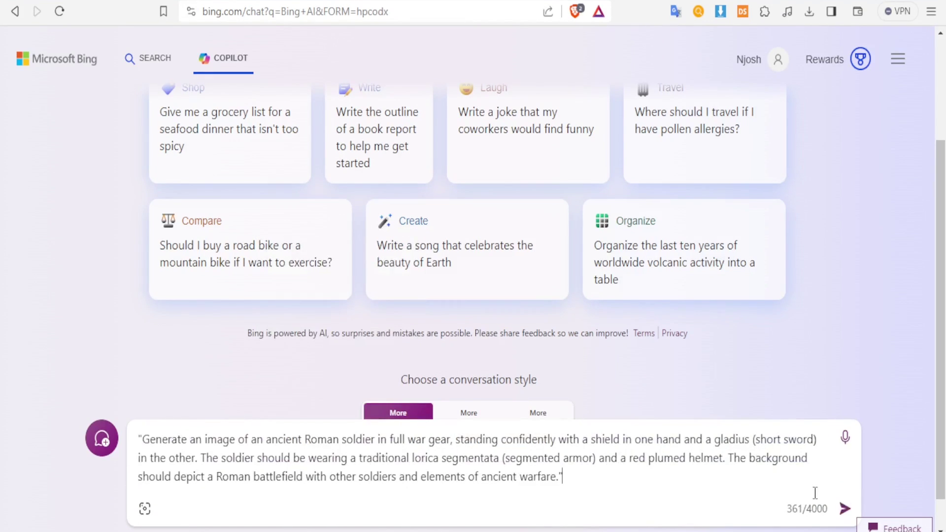
{"action": "left_click", "coordinate": [845, 508]}
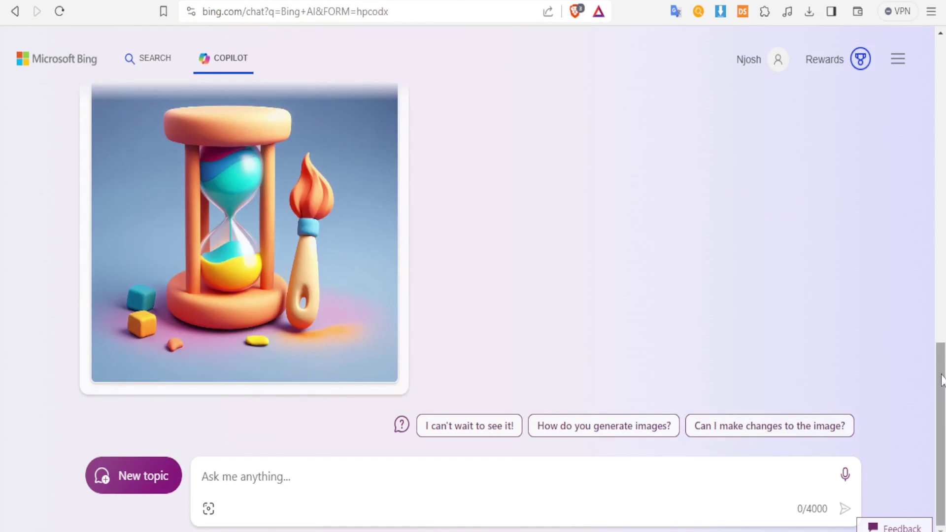
Scroll through the generated Roman soldier images, then reopen ChatGPT's model list
{"action": "left_click_drag", "start_coordinate": [938, 377], "coordinate": [941, 356]}
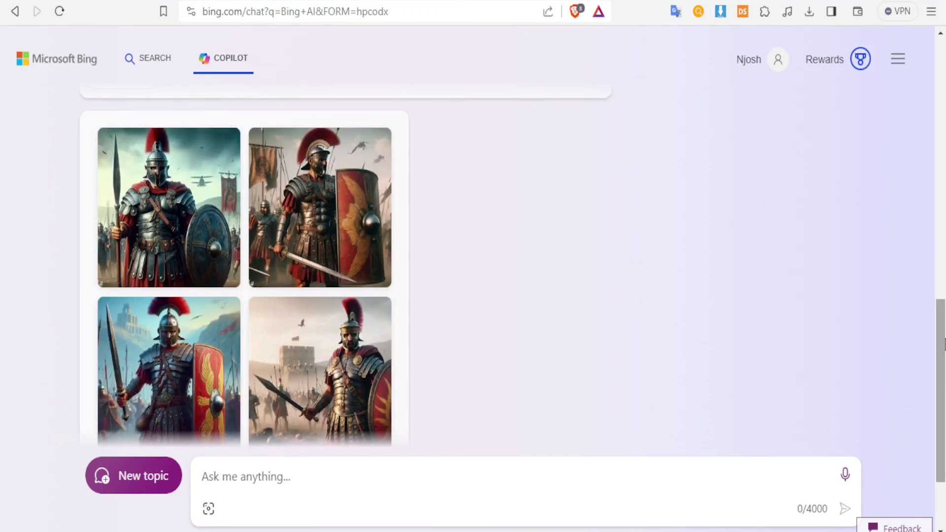
{"action": "mouse_move", "coordinate": [941, 344]}
{"action": "left_mouse_down"}
{"action": "mouse_move", "coordinate": [941, 298]}
{"action": "mouse_move", "coordinate": [941, 364]}
{"action": "left_mouse_up"}
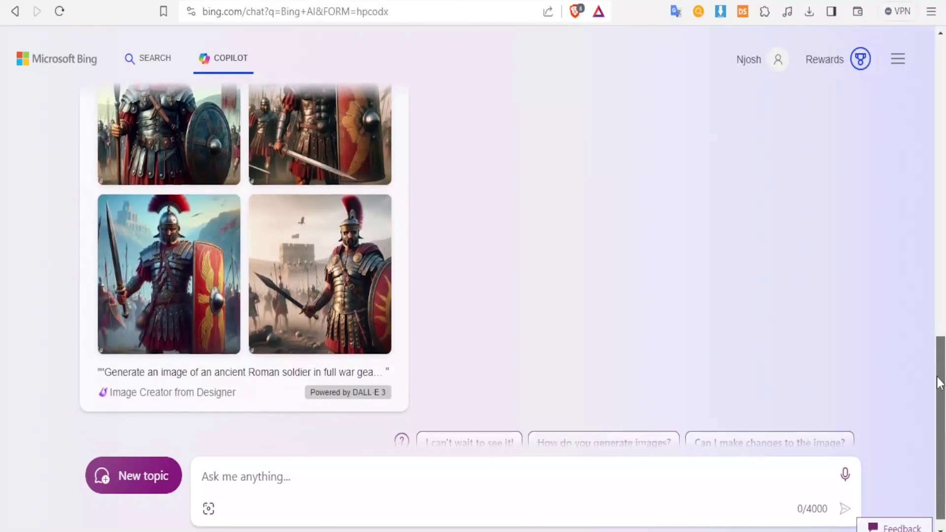
{"action": "left_click_drag", "start_coordinate": [941, 363], "coordinate": [941, 390]}
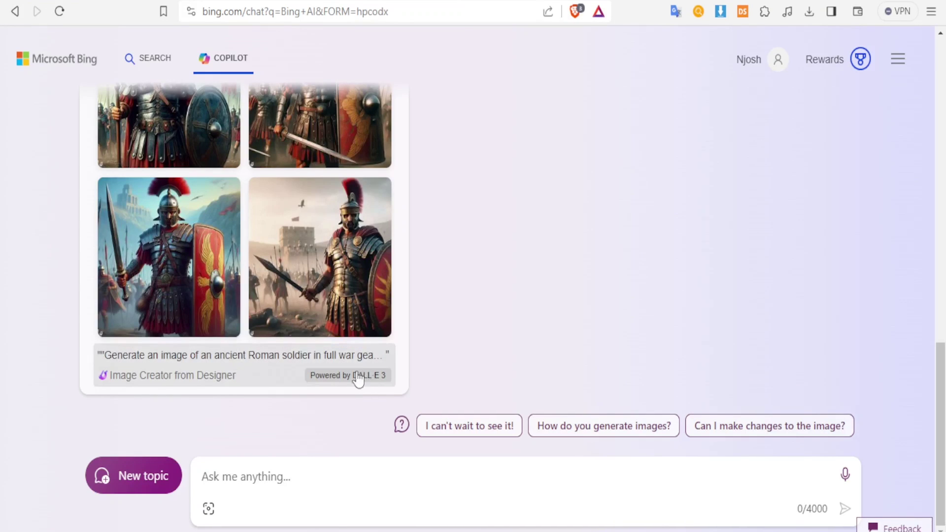
{"action": "left_click", "coordinate": [128, 1]}
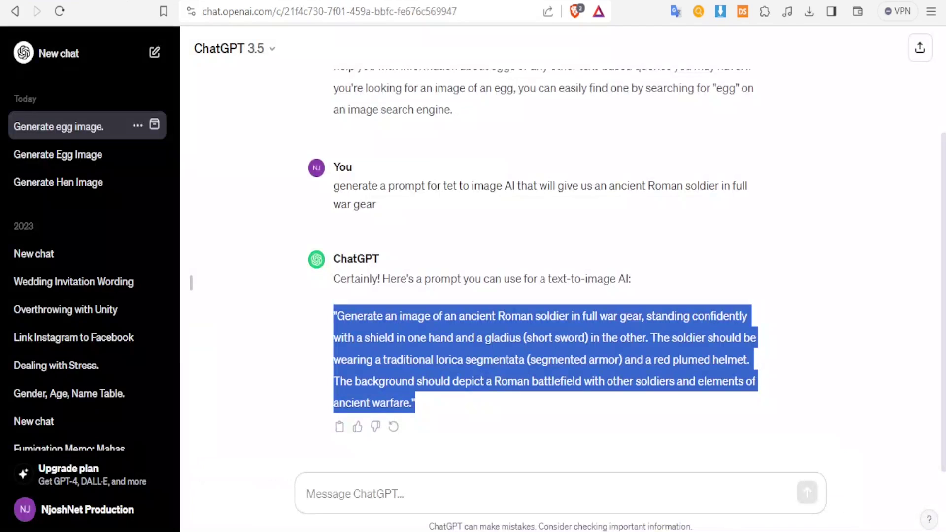
{"action": "left_click", "coordinate": [249, 49]}
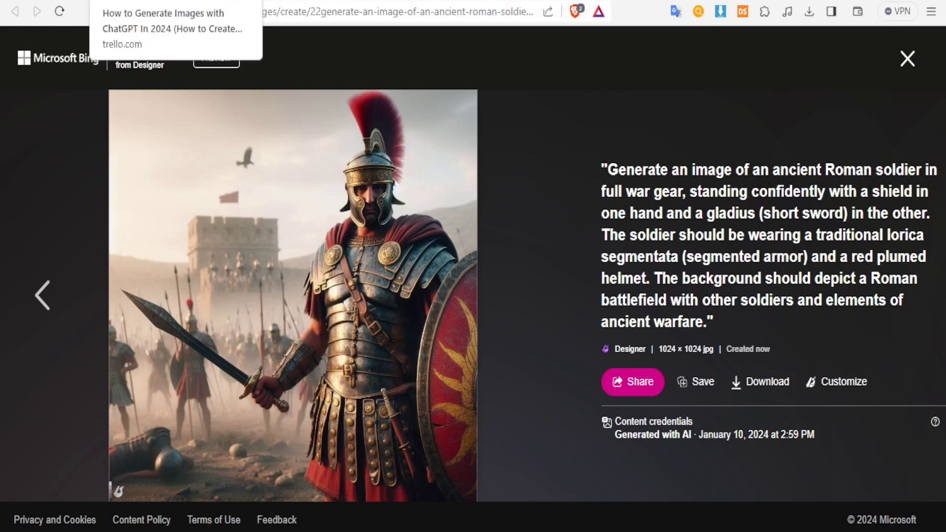
Open the fourth soldier image full size and save it as OIG.jpeg via Image Downloader
{"action": "left_click", "coordinate": [50, 1]}
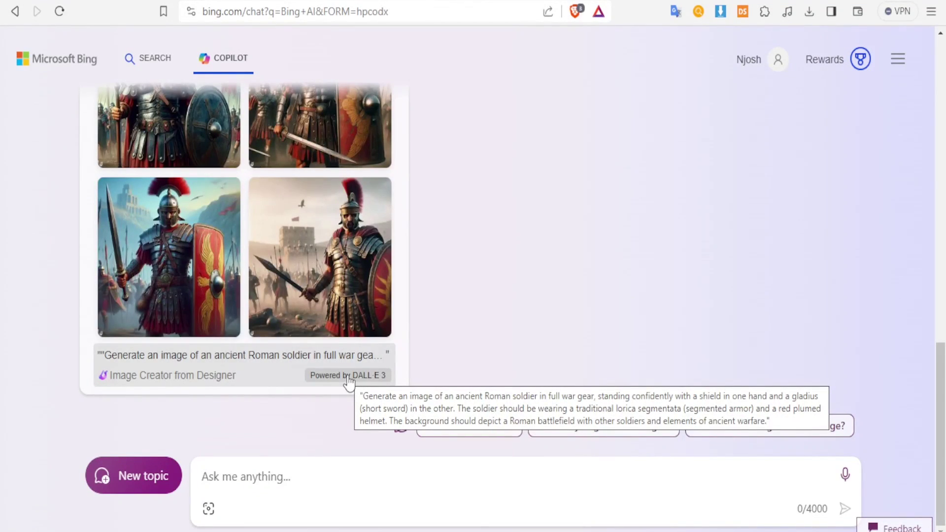
{"action": "left_click", "coordinate": [349, 315]}
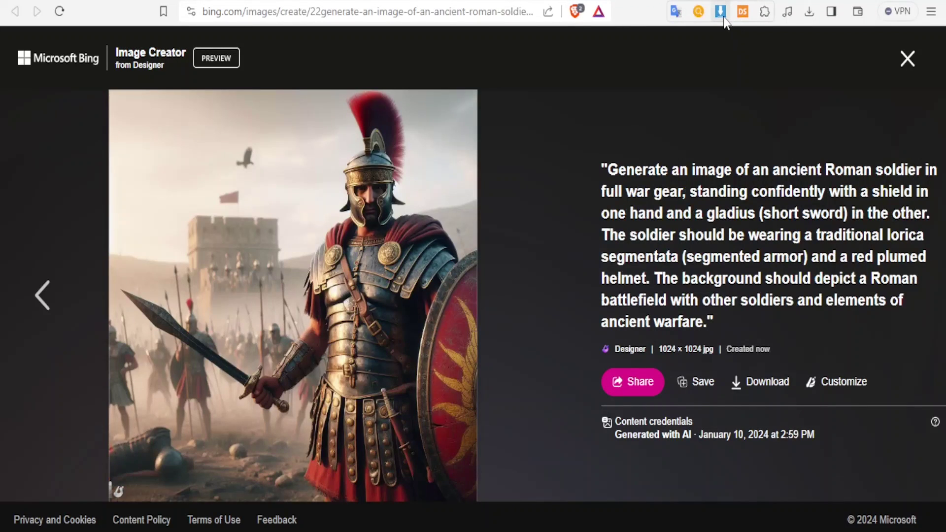
{"action": "left_click", "coordinate": [721, 10]}
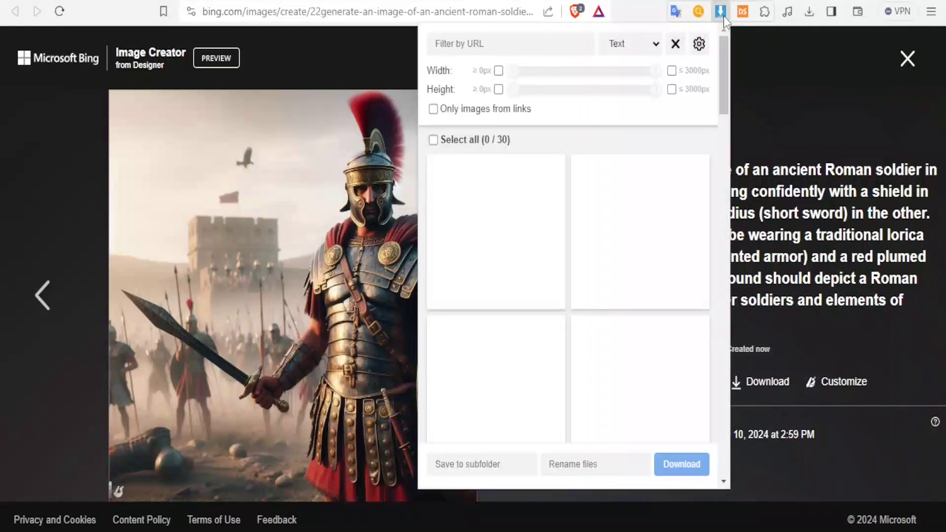
{"action": "left_click_drag", "start_coordinate": [726, 103], "coordinate": [727, 187]}
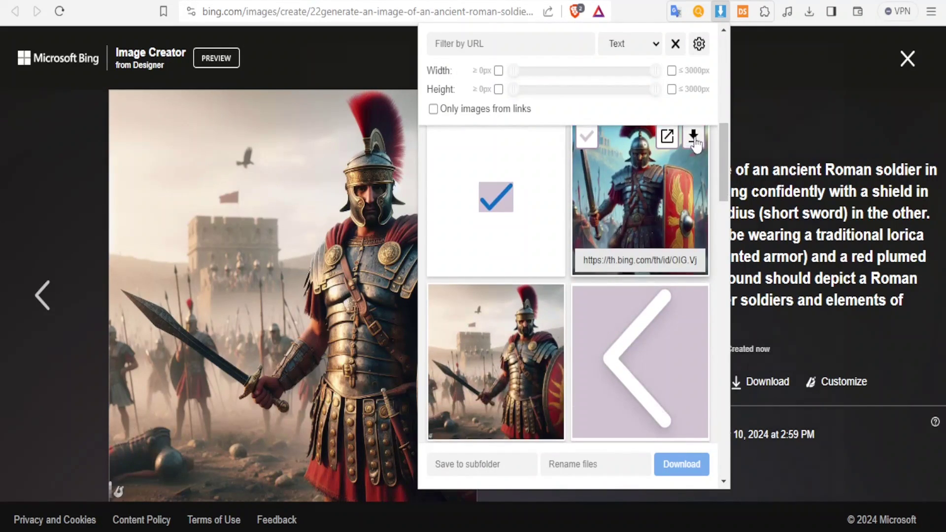
{"action": "left_click", "coordinate": [694, 139]}
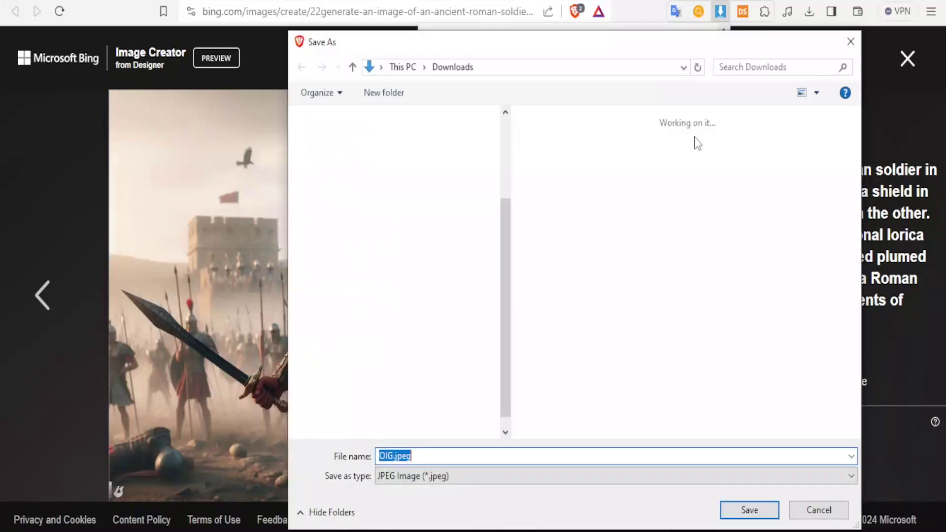
{"action": "left_click", "coordinate": [735, 512]}
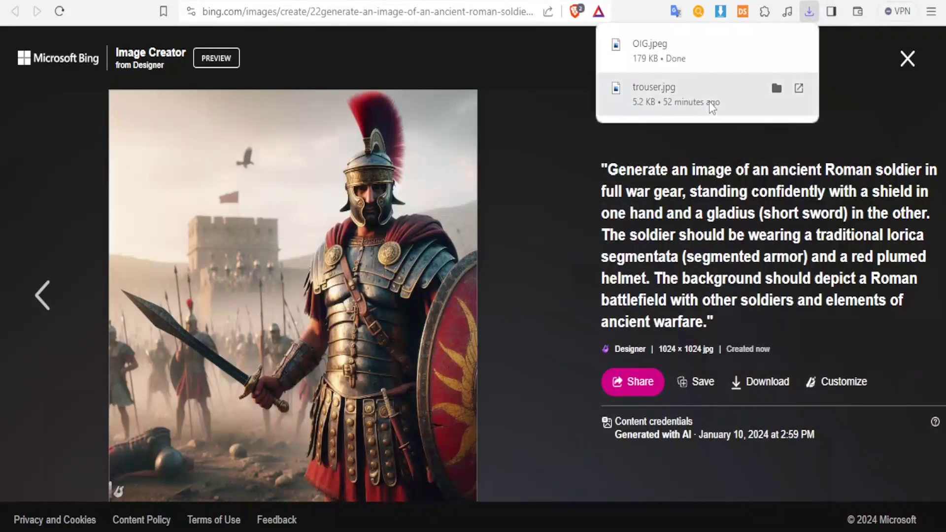
Ask ChatGPT for a text-to-image prompt of a chubby baby smiling while eating in a cosy cot
{"action": "key", "text": "ctrl+Tab"}
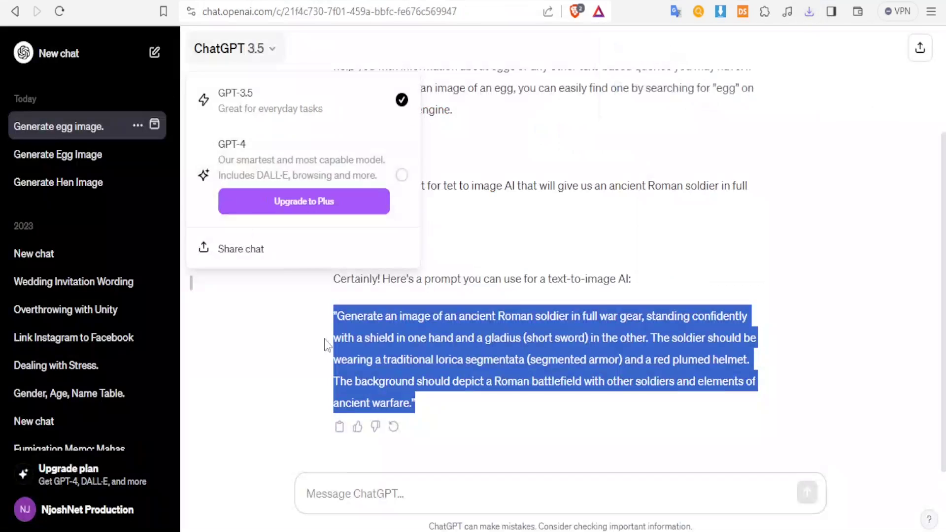
{"action": "left_click", "coordinate": [341, 494]}
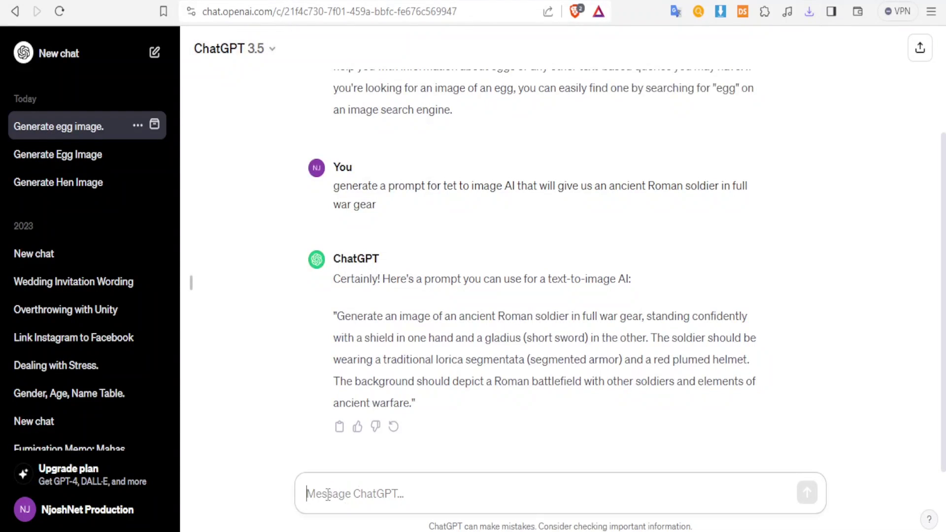
{"action": "type", "text": "ge"}
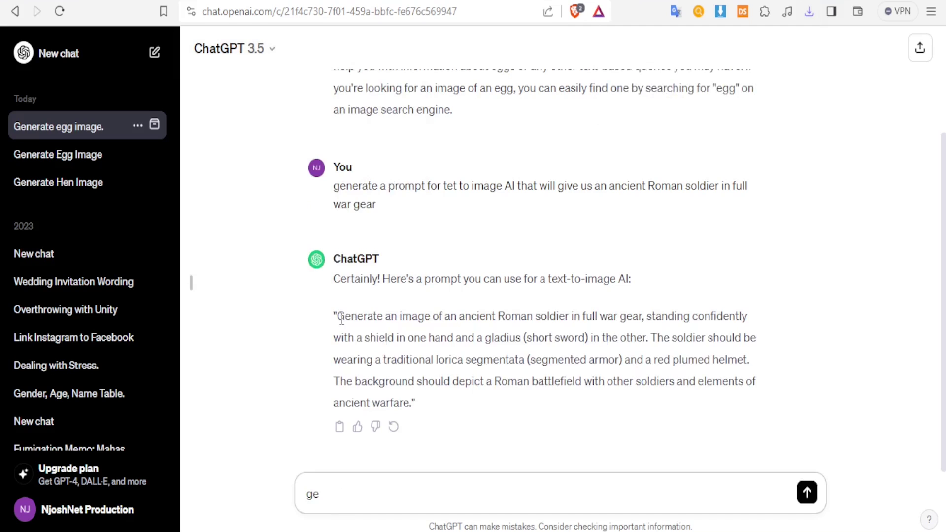
{"action": "type", "text": "nerate a prompt for tet to image AI that will give"}
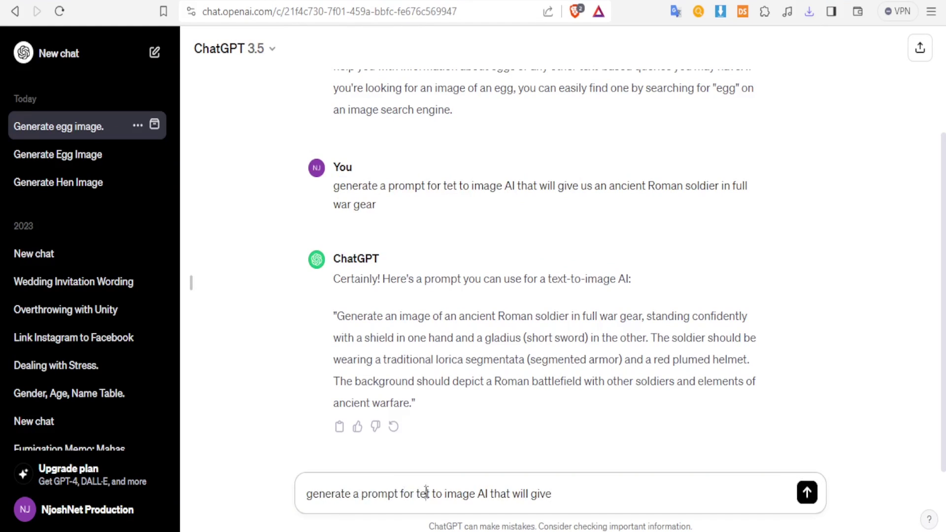
{"action": "left_click", "coordinate": [427, 493]}
{"action": "type", "text": "xt to image AI that will give "}
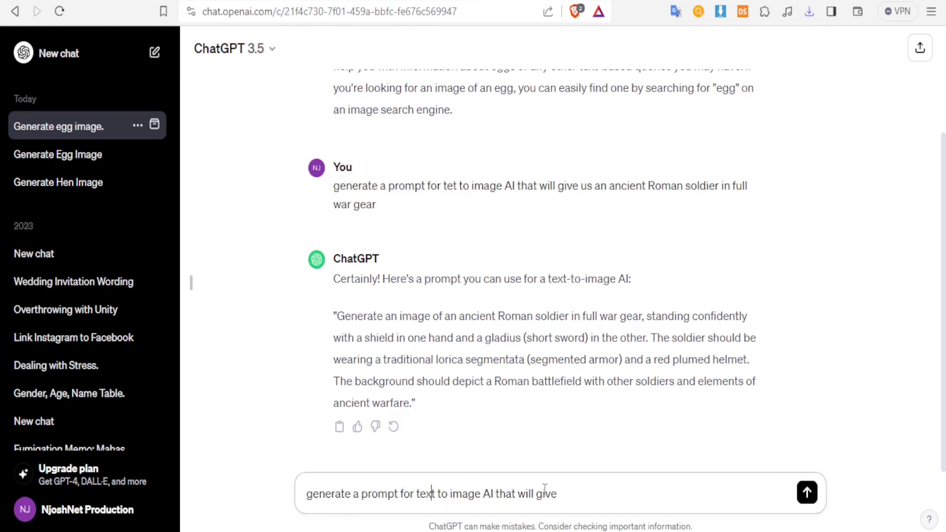
{"action": "type", "text": "us"}
{"action": "type", "text": " a chubby baby smiling w"}
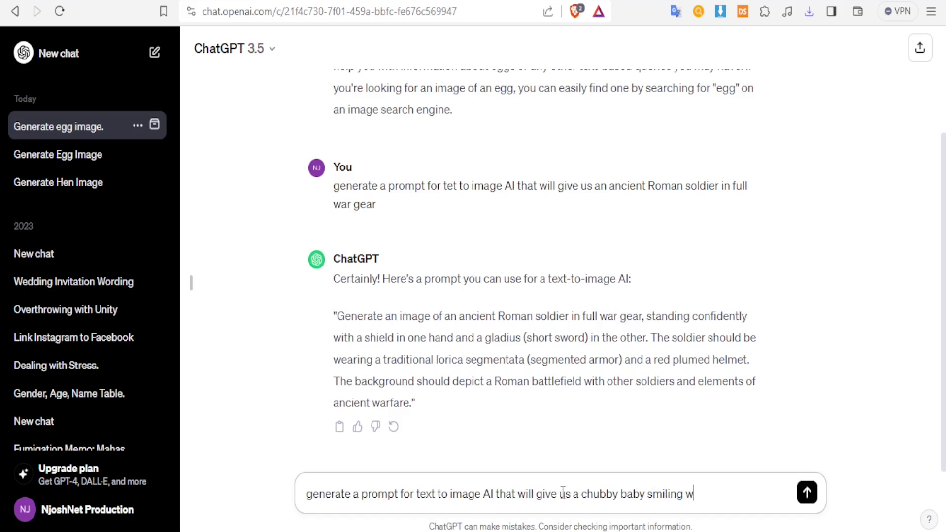
{"action": "type", "text": "hile eating in a c"}
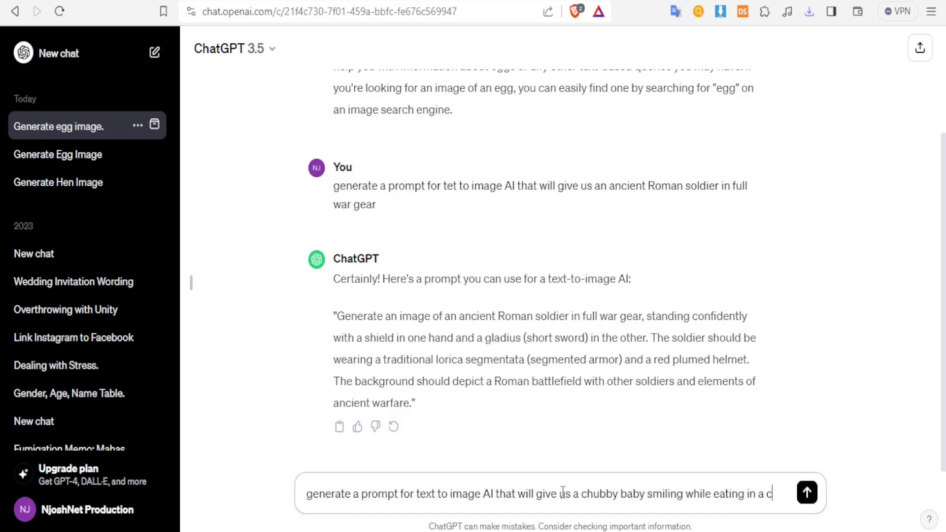
{"action": "type", "text": "osy baby"}
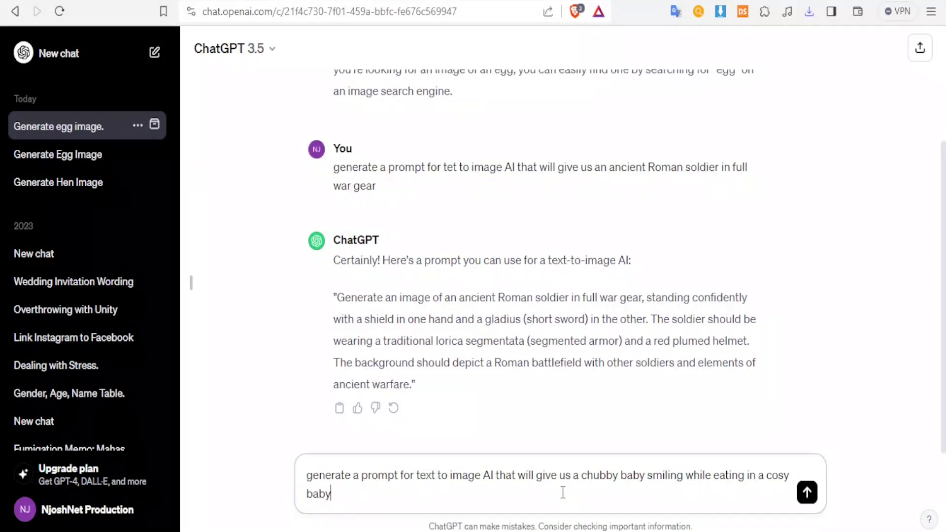
{"action": "type", "text": " cot"}
{"action": "left_click", "coordinate": [806, 492]}
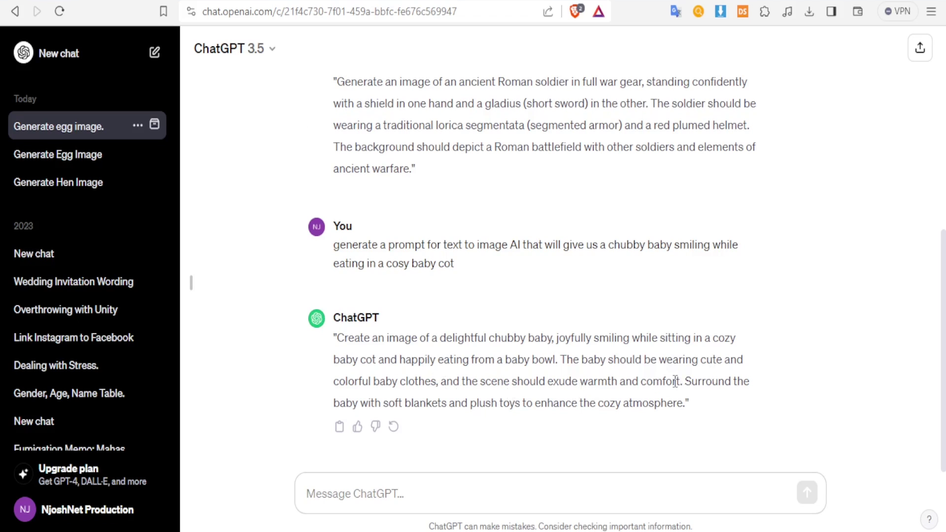
Select the whole generated chubby baby prompt in ChatGPT's reply
{"action": "left_click_drag", "start_coordinate": [676, 382], "coordinate": [609, 380]}
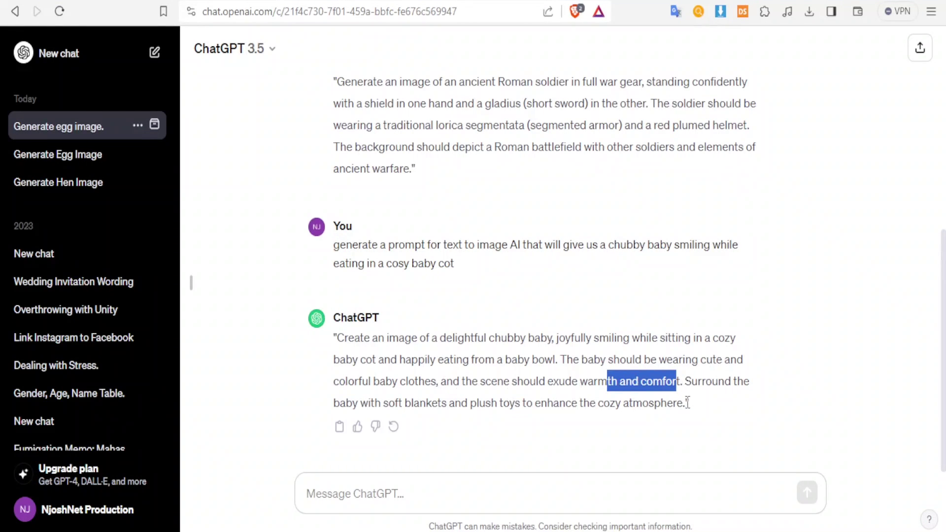
{"action": "left_click_drag", "start_coordinate": [686, 403], "coordinate": [352, 333]}
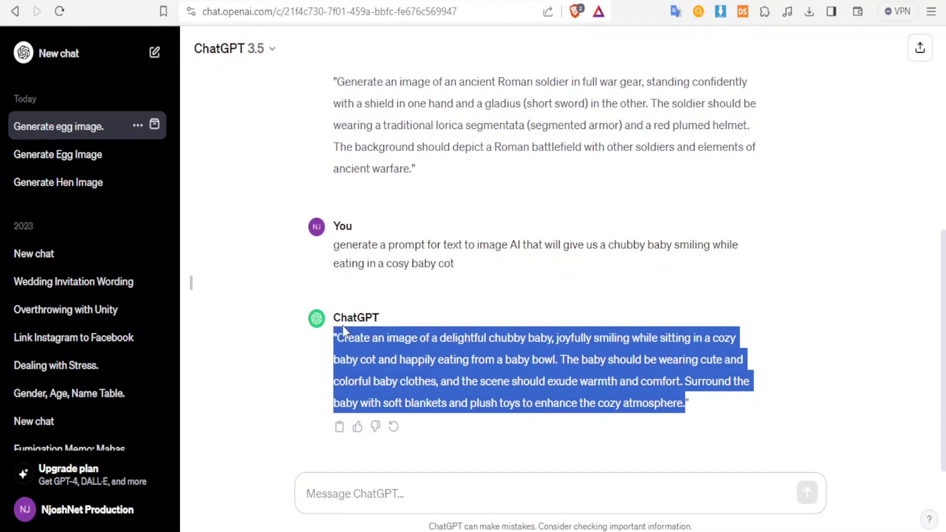
{"action": "left_click_drag", "start_coordinate": [343, 328], "coordinate": [333, 336]}
{"action": "key", "text": "ctrl+Tab"}
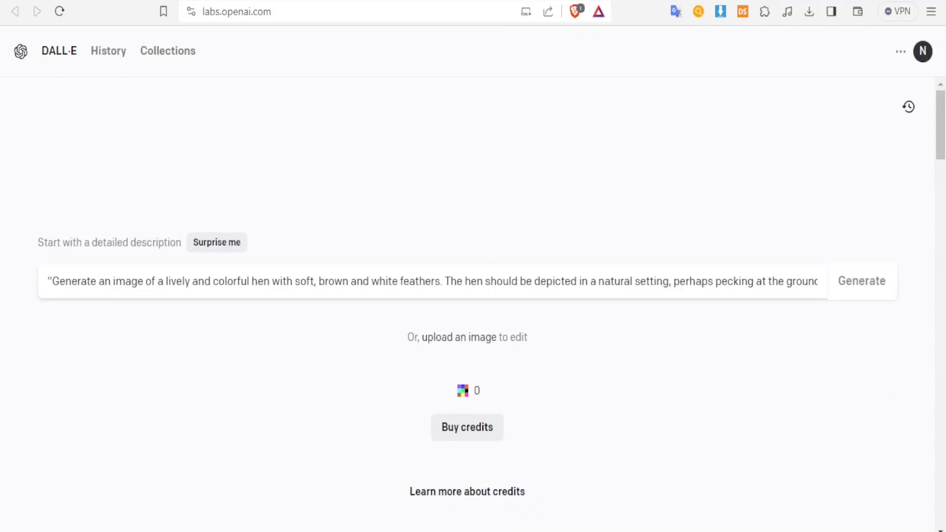
Paste the chubby baby prompt into Copilot, submit it, and scroll to the four results
{"action": "key", "text": "ctrl+Tab"}
{"action": "left_click", "coordinate": [256, 477]}
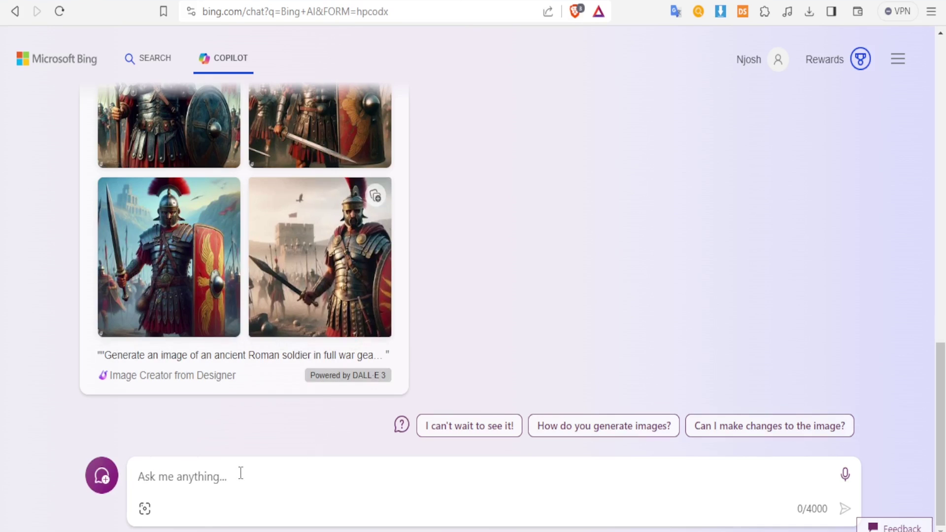
{"action": "type", "text": "\"Create an image of a delightful chubby baby, joyfully smiling while sitting in a cozy baby cot and happily eating from a baby bowl. The baby should be wearing cute and colorful baby clothes, and the scene should exude warmth and comfort. Surround the baby with soft blankets and plush toys to enhance the cozy atmosphere."}
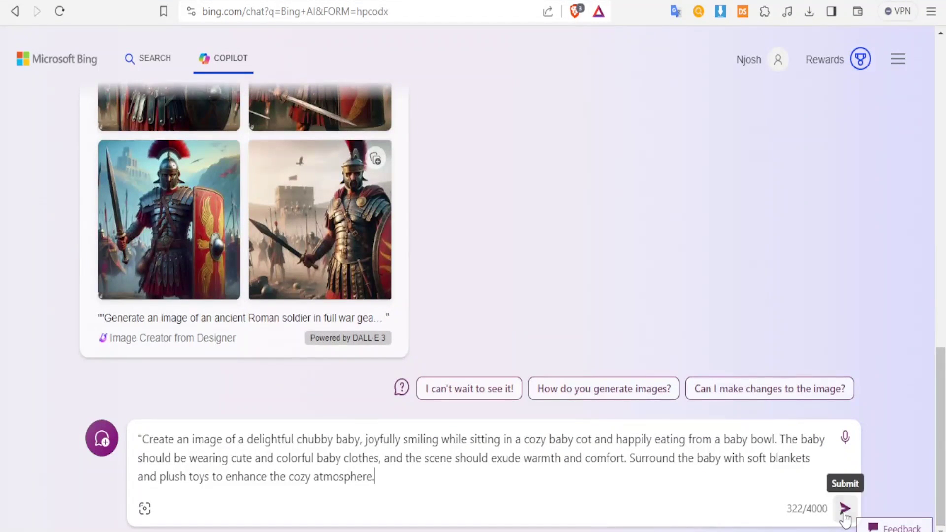
{"action": "left_click", "coordinate": [845, 509]}
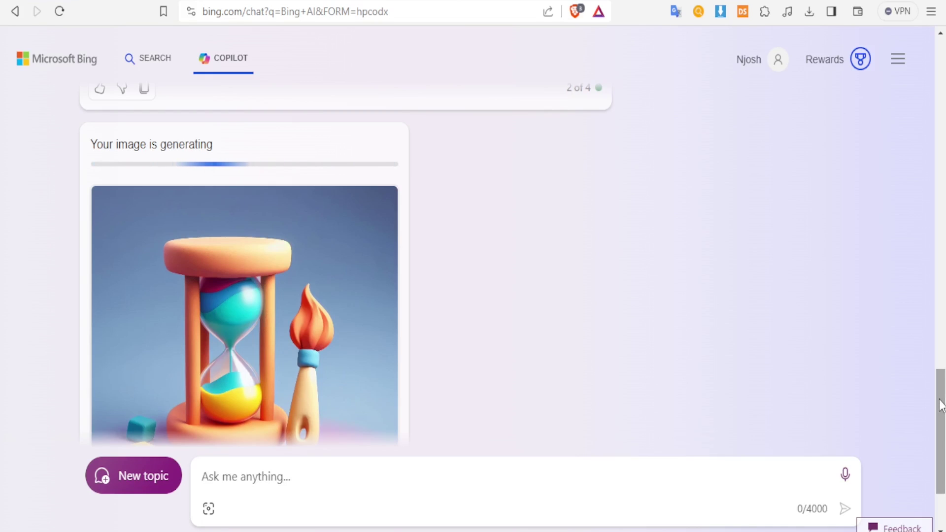
{"action": "left_click_drag", "start_coordinate": [940, 405], "coordinate": [941, 358]}
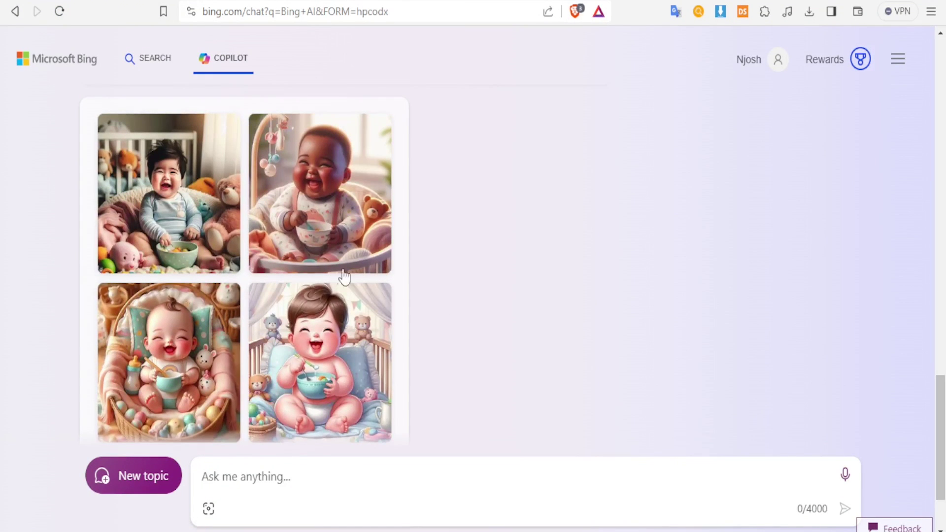
Open the top-left laughing baby image and select it in the image downloader extension
{"action": "left_click", "coordinate": [152, 193]}
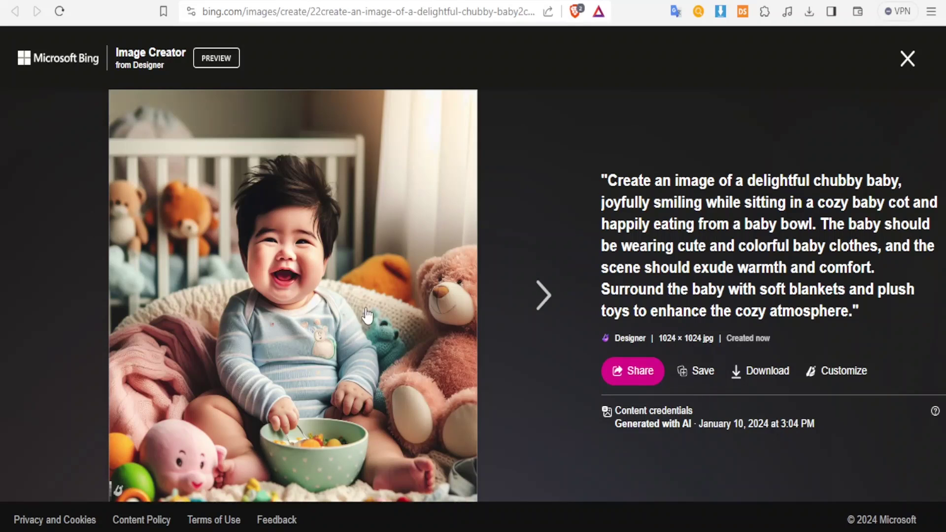
{"action": "right_click", "coordinate": [343, 296]}
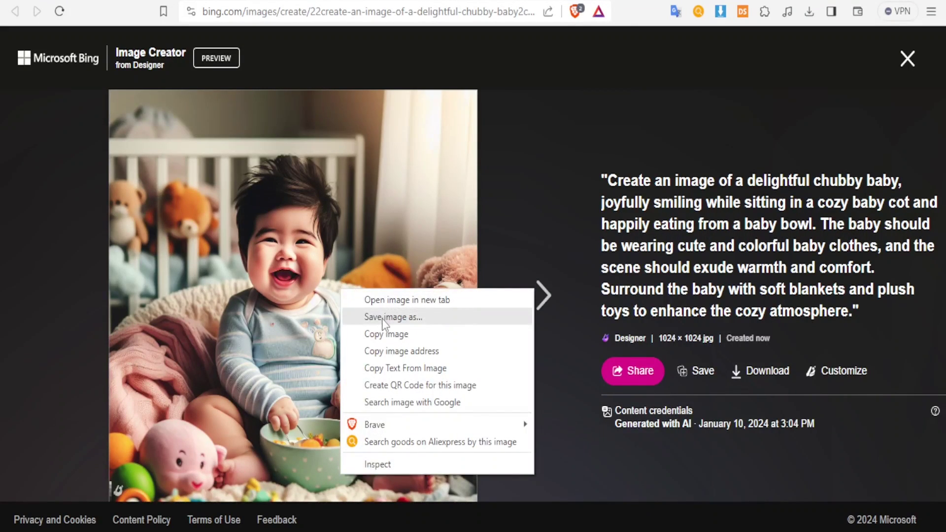
{"action": "left_click", "coordinate": [720, 14]}
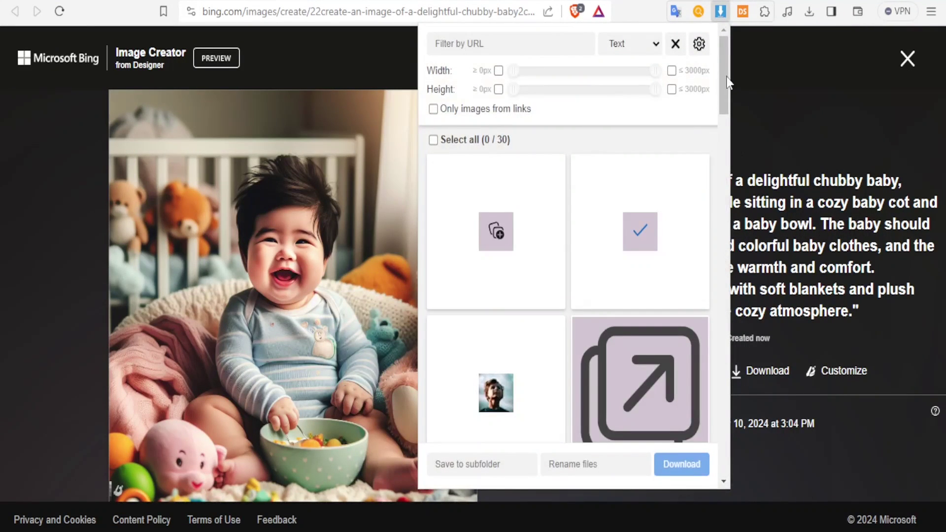
{"action": "left_click_drag", "start_coordinate": [726, 76], "coordinate": [728, 167]}
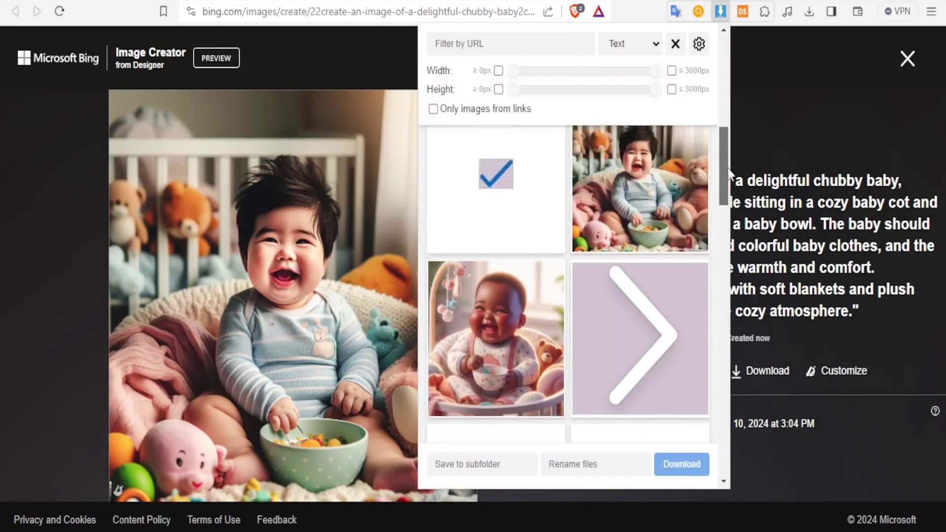
{"action": "left_click", "coordinate": [653, 190]}
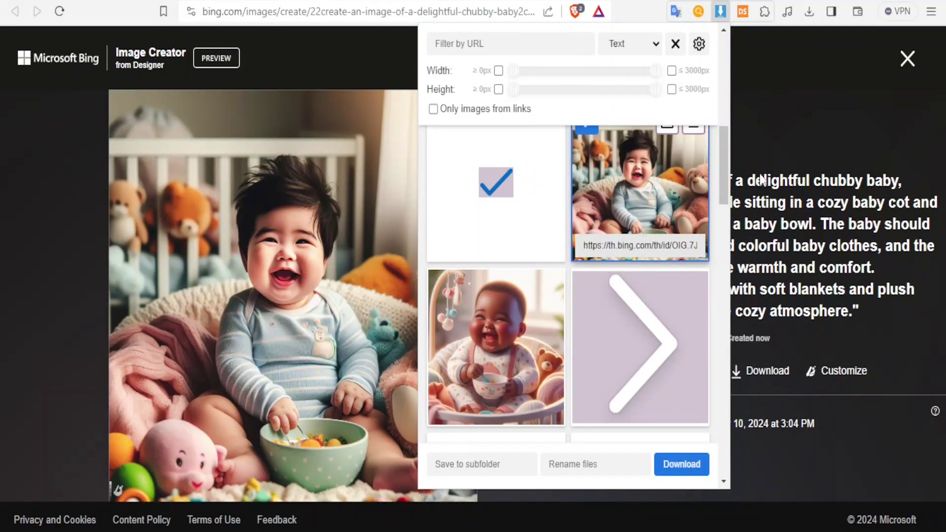
Save the baby image to Downloads as OIG (1).jpeg and open it from the downloads list
{"action": "left_click_drag", "start_coordinate": [726, 180], "coordinate": [722, 166]}
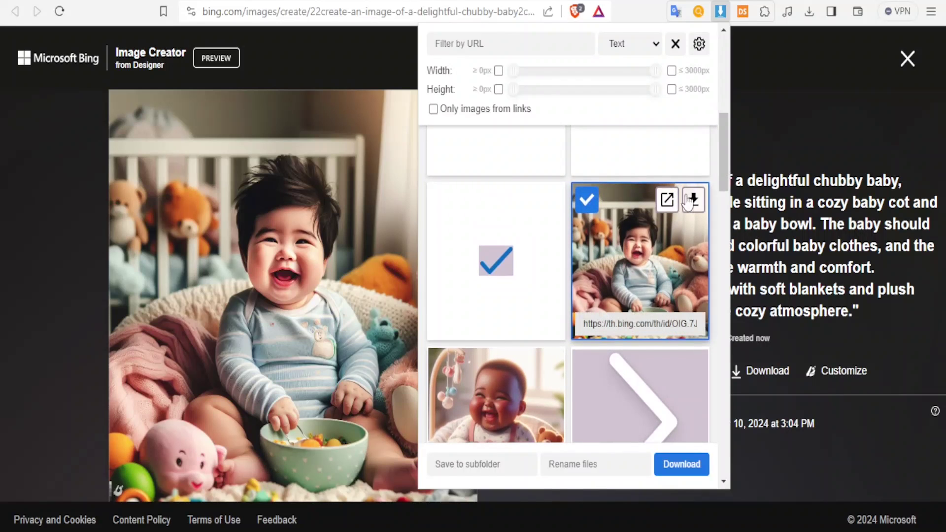
{"action": "left_click", "coordinate": [694, 199]}
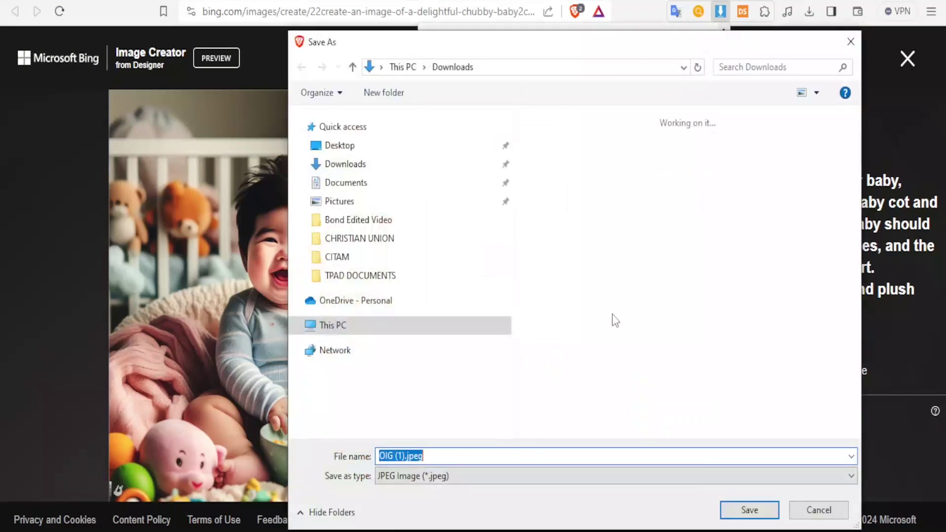
{"action": "left_click", "coordinate": [749, 510]}
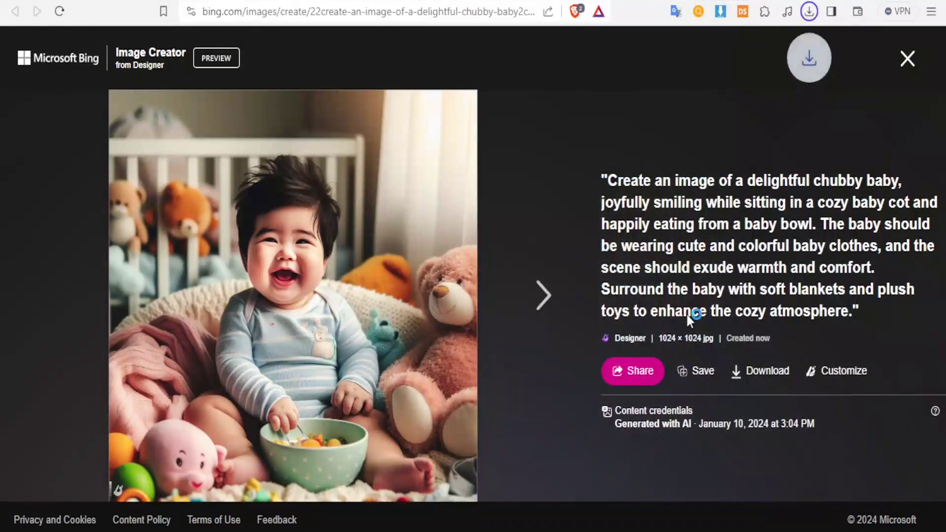
{"action": "left_click", "coordinate": [809, 17]}
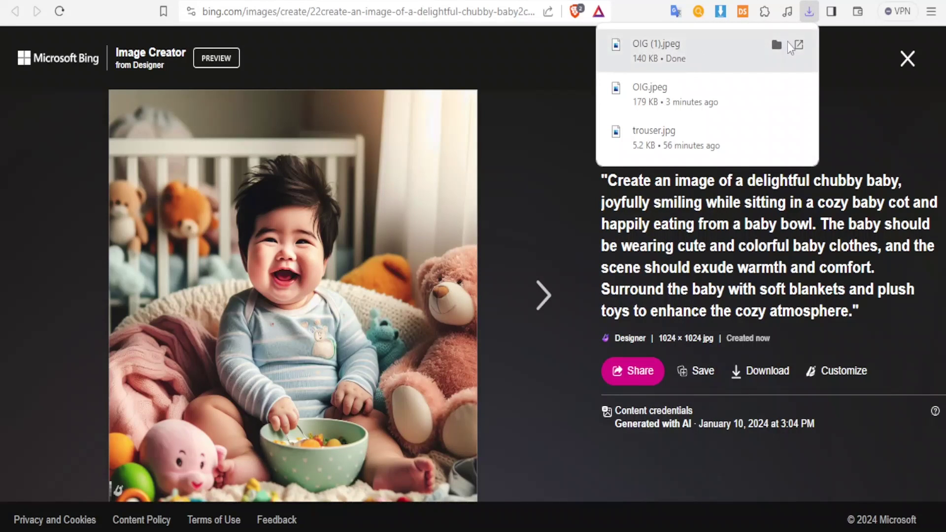
{"action": "left_click", "coordinate": [776, 46]}
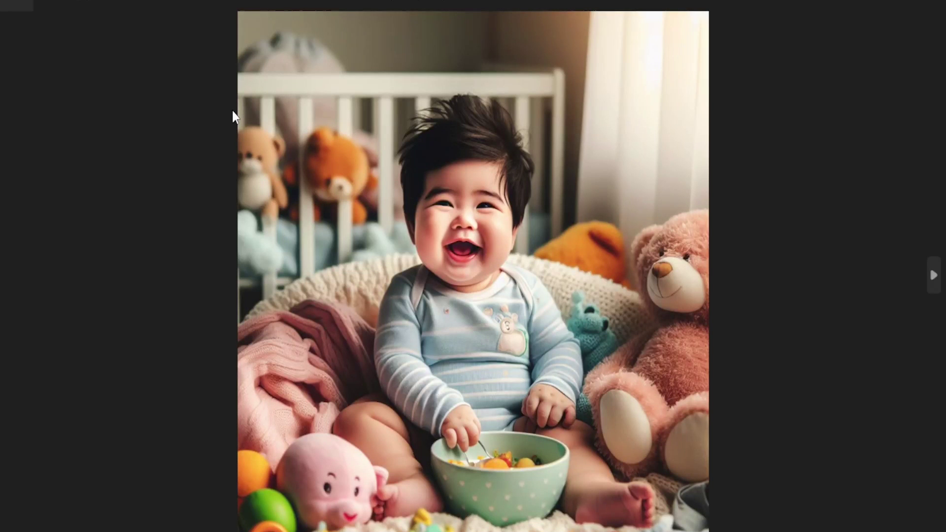
Advance from the baby photo to the Roman soldier image in Windows Photos
{"action": "left_click", "coordinate": [934, 287]}
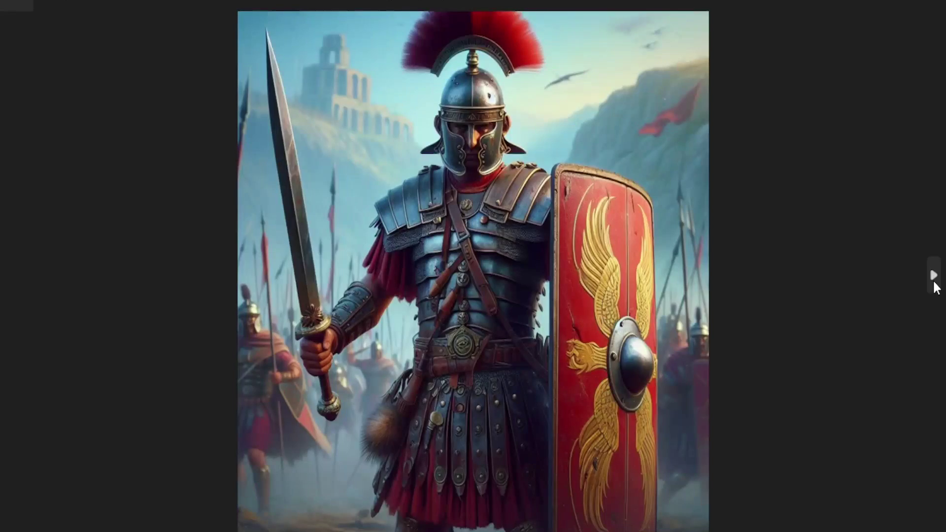